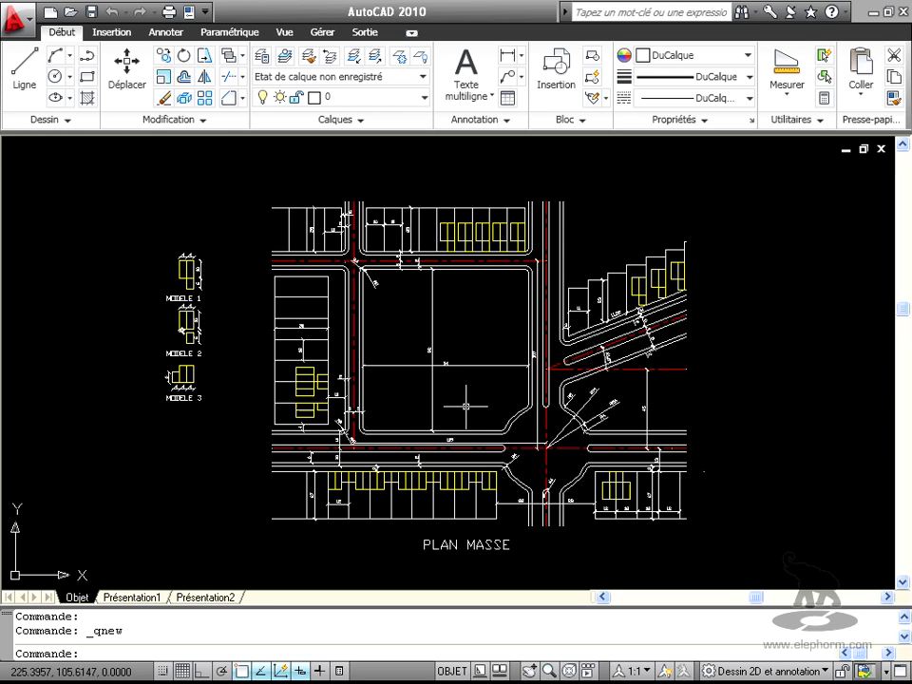
Examine the site plan's central block together with the surrounding roads, plots and dimensions
{"action": "left_click", "coordinate": [424, 401]}
{"action": "scroll", "coordinate": [423, 400], "scroll_direction": "up", "scroll_amount": 3}
{"action": "middle_click_drag", "start_coordinate": [422, 401], "coordinate": [397, 504]}
{"action": "scroll", "coordinate": [397, 504], "scroll_direction": "down", "scroll_amount": 2}
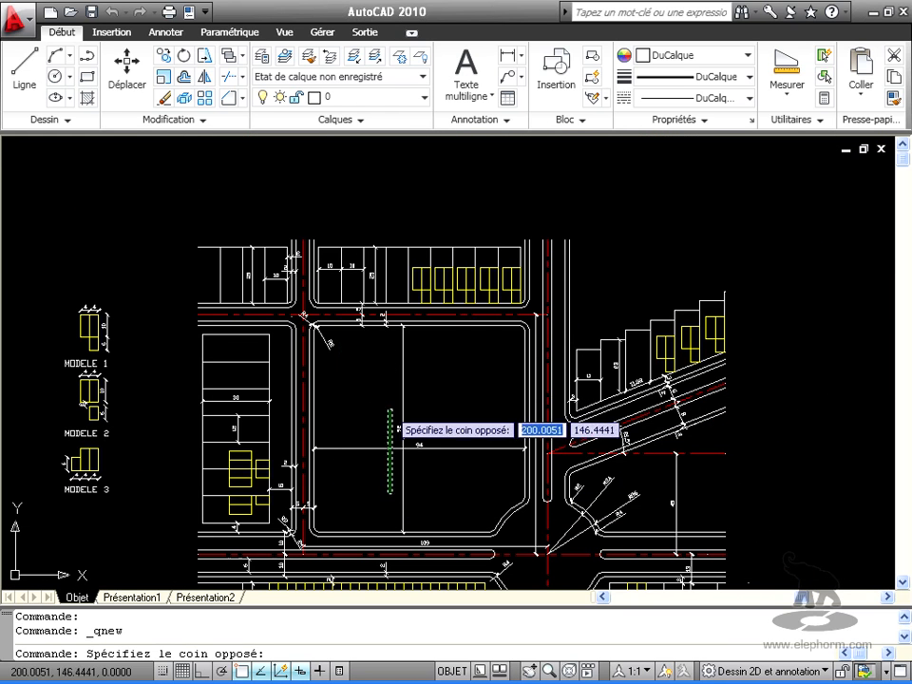
{"action": "key", "text": "Escape"}
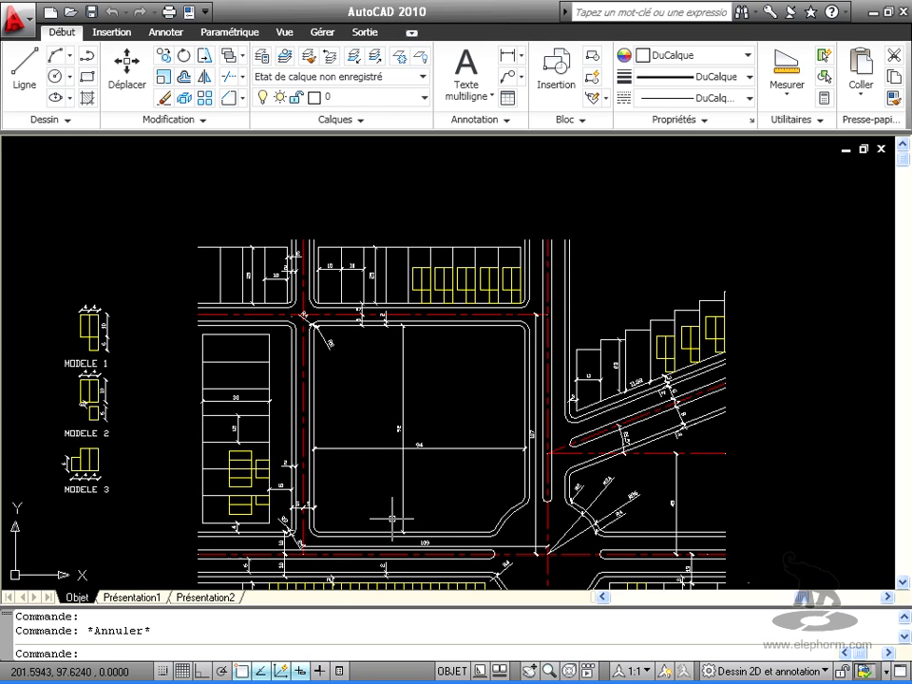
{"action": "middle_click_drag", "start_coordinate": [558, 566], "coordinate": [498, 443]}
{"action": "scroll", "coordinate": [542, 414], "scroll_direction": "up", "scroll_amount": 2}
{"action": "scroll", "coordinate": [428, 415], "scroll_direction": "down", "scroll_amount": 6}
{"action": "scroll", "coordinate": [438, 418], "scroll_direction": "up", "scroll_amount": 5}
{"action": "middle_click_drag", "start_coordinate": [419, 404], "coordinate": [497, 432]}
{"action": "left_click", "coordinate": [474, 423]}
{"action": "key", "text": "Escape"}
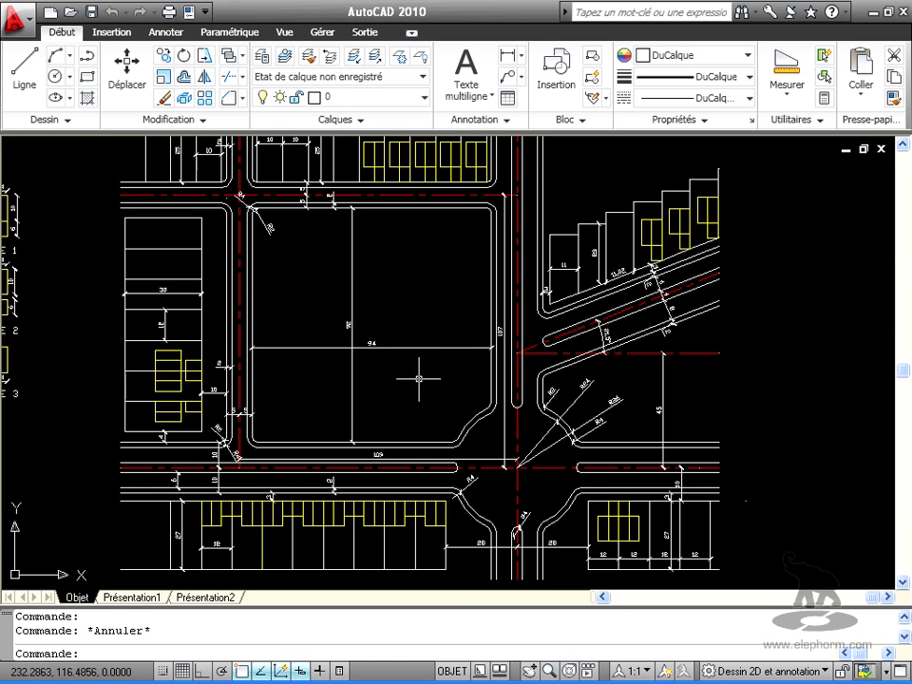
Change the colour of the central block's complete double outline to Jaune (yellow), excluding the dimensions inside it
{"action": "scroll", "coordinate": [267, 202], "scroll_direction": "up", "scroll_amount": 3}
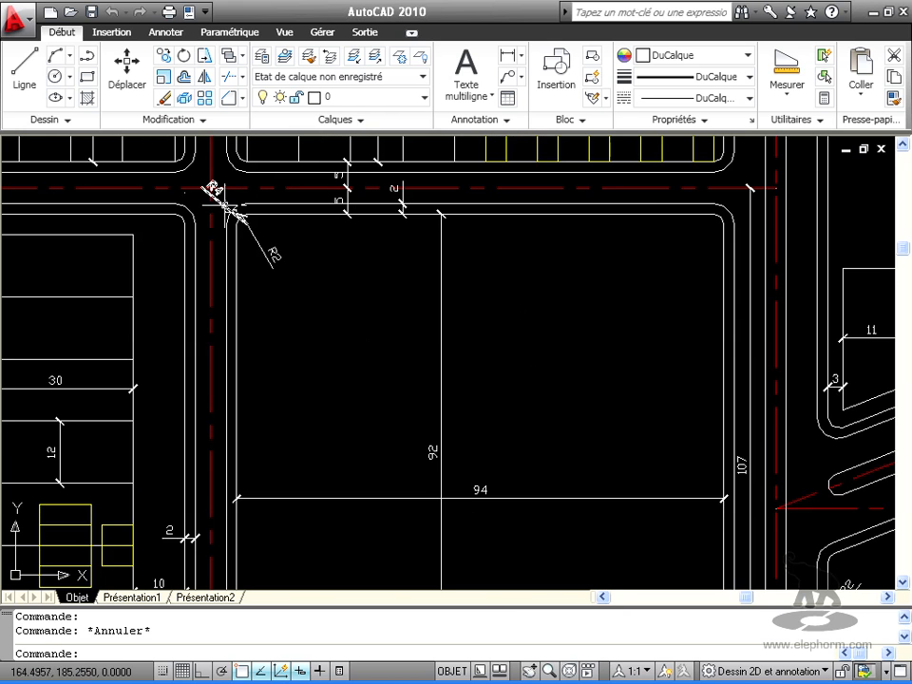
{"action": "scroll", "coordinate": [231, 196], "scroll_direction": "up", "scroll_amount": 1}
{"action": "left_click", "coordinate": [231, 201]}
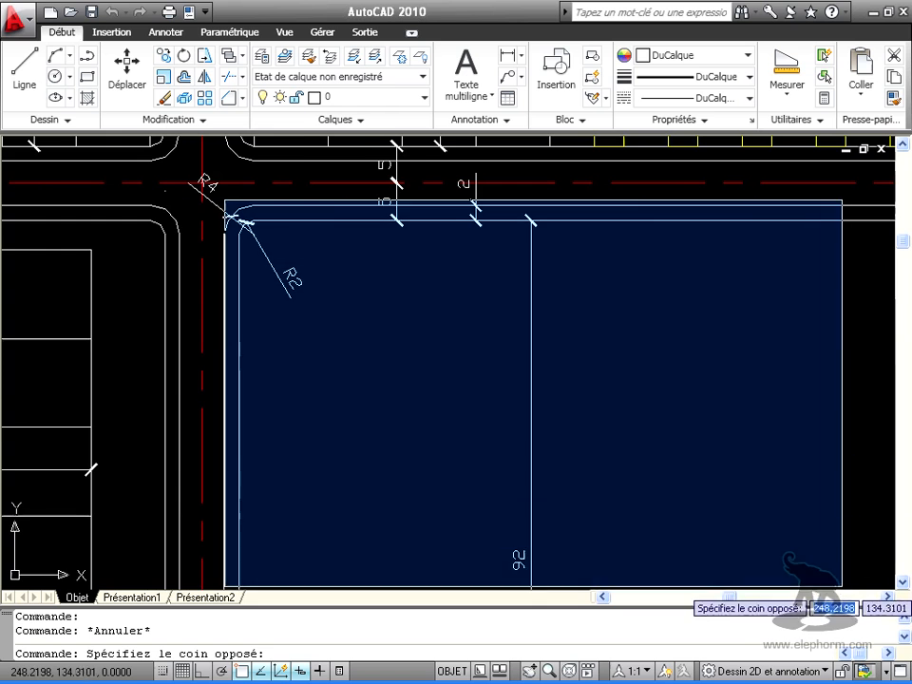
{"action": "middle_click_drag", "start_coordinate": [825, 566], "coordinate": [611, 357]}
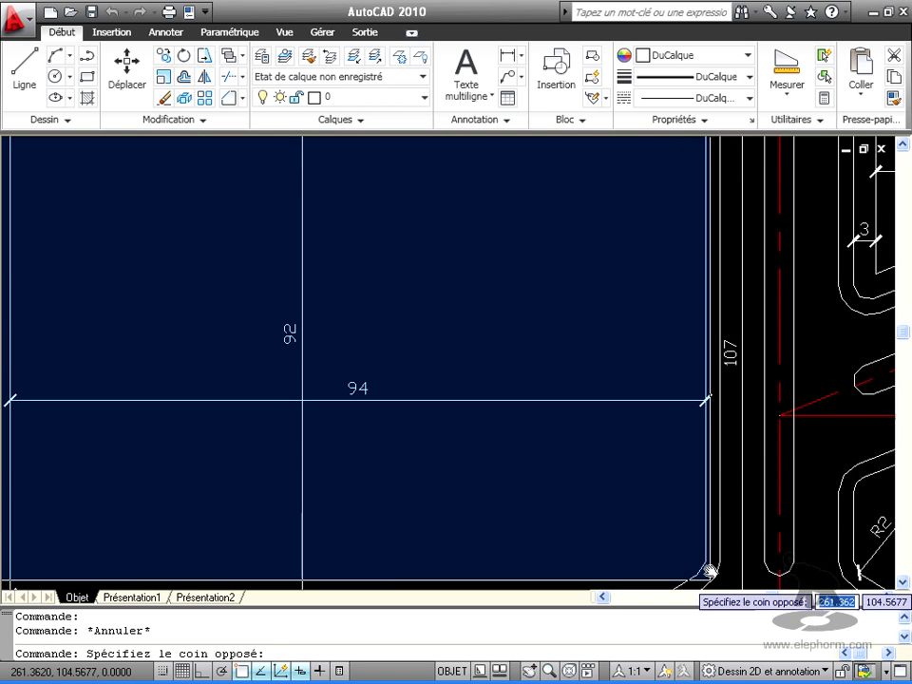
{"action": "middle_click_drag", "start_coordinate": [710, 573], "coordinate": [725, 365]}
{"action": "left_click", "coordinate": [746, 505]}
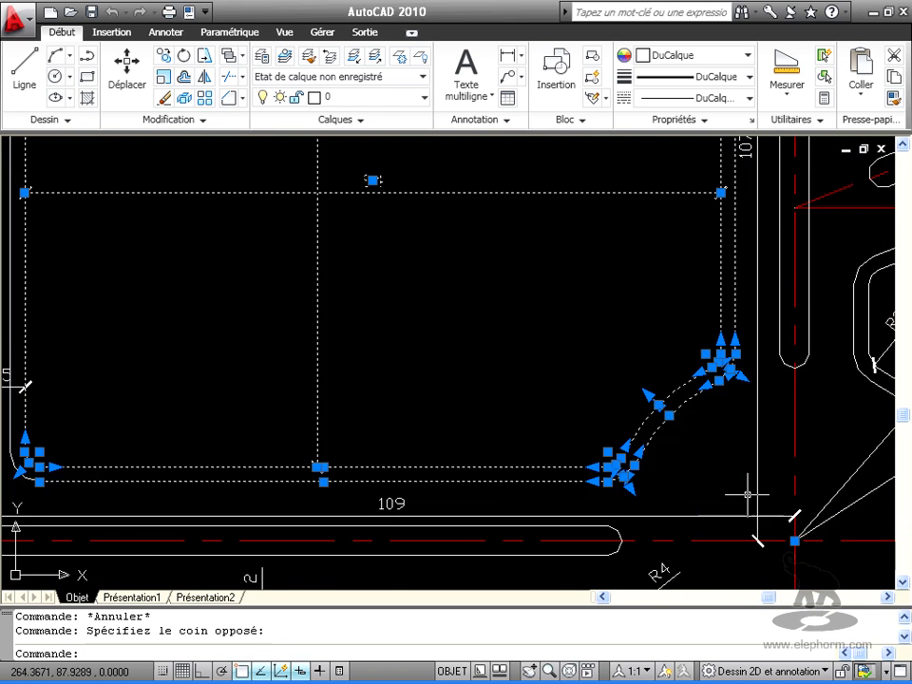
{"action": "scroll", "coordinate": [662, 481], "scroll_direction": "down", "scroll_amount": 2}
{"action": "left_click", "coordinate": [496, 333], "text": "shift"}
{"action": "left_click", "coordinate": [392, 250], "text": "shift"}
{"action": "scroll", "coordinate": [664, 418], "scroll_direction": "down", "scroll_amount": 2}
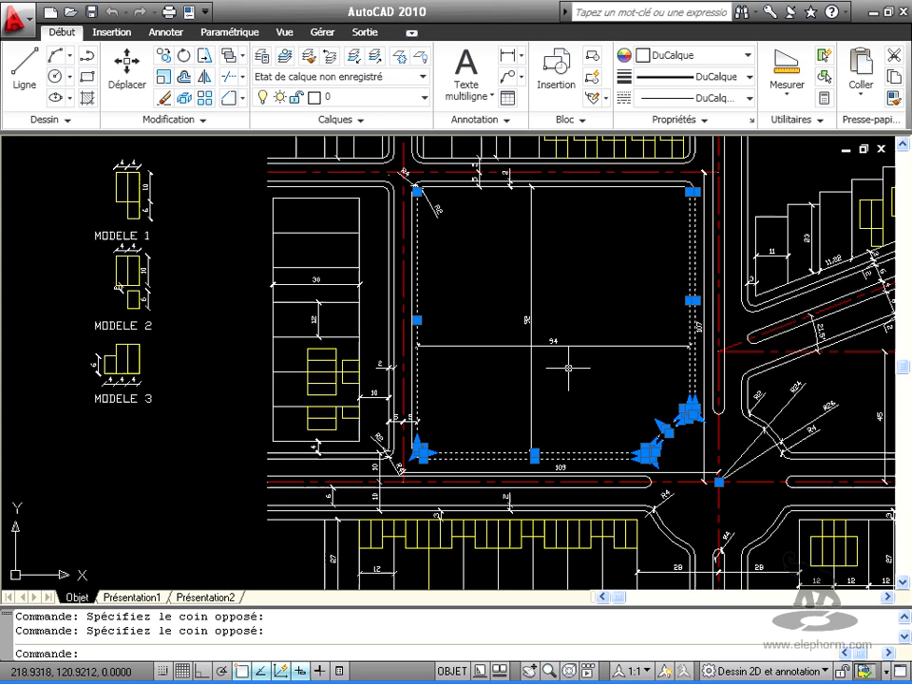
{"action": "left_click", "coordinate": [459, 217], "text": "shift"}
{"action": "left_click", "coordinate": [439, 198], "text": "shift"}
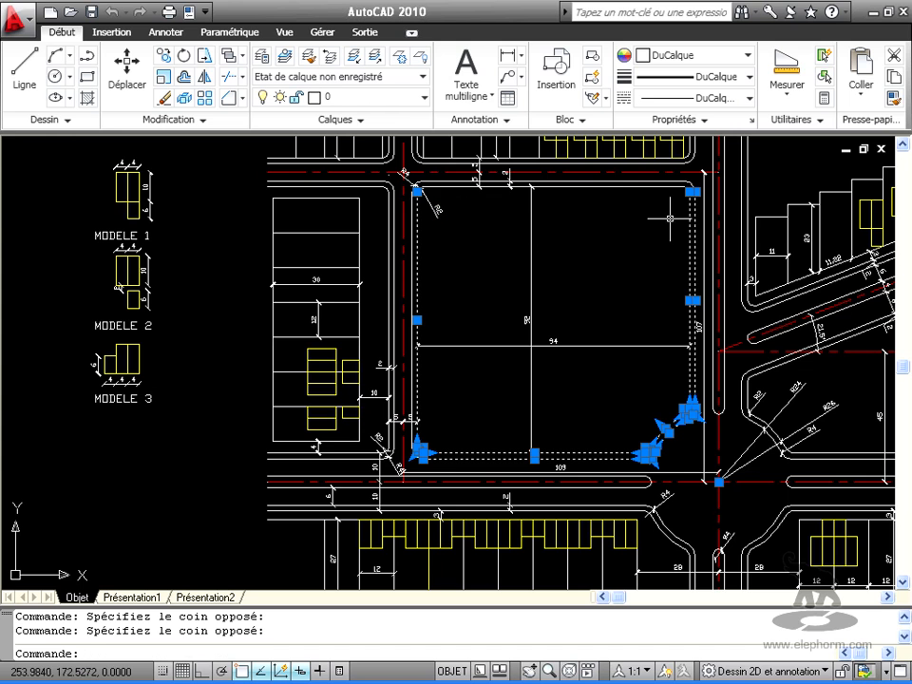
{"action": "left_click", "coordinate": [609, 186]}
{"action": "left_click", "coordinate": [633, 206]}
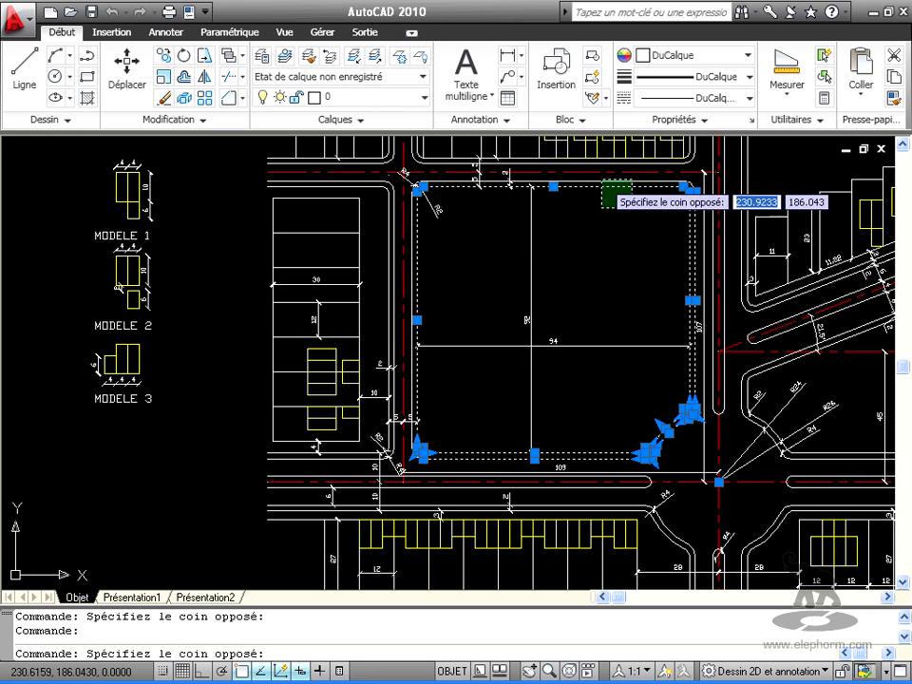
{"action": "left_click", "coordinate": [600, 179]}
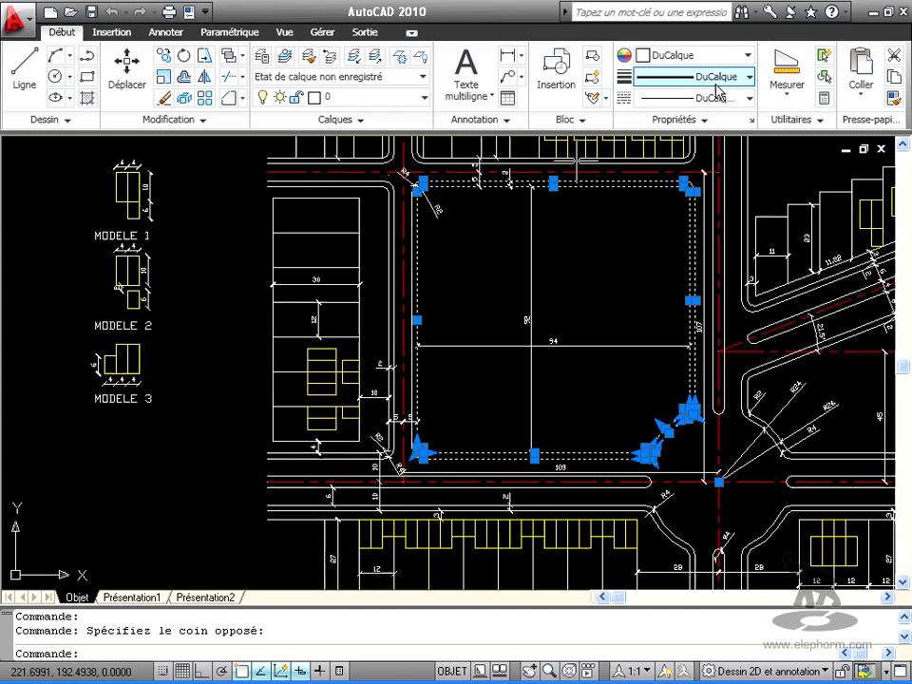
{"action": "left_click", "coordinate": [746, 55]}
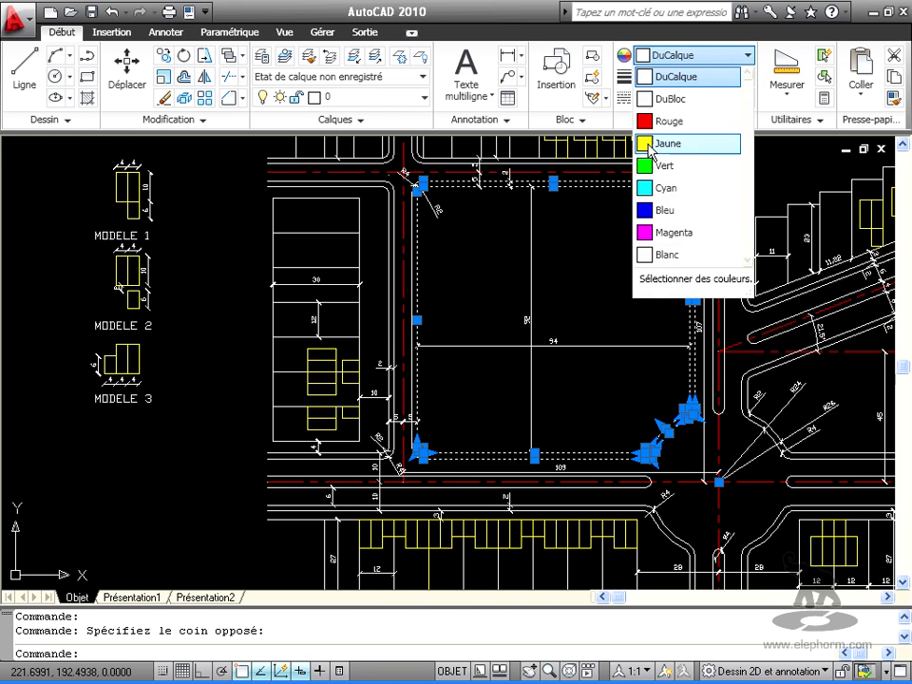
{"action": "left_click", "coordinate": [649, 145]}
{"action": "key", "text": "Escape"}
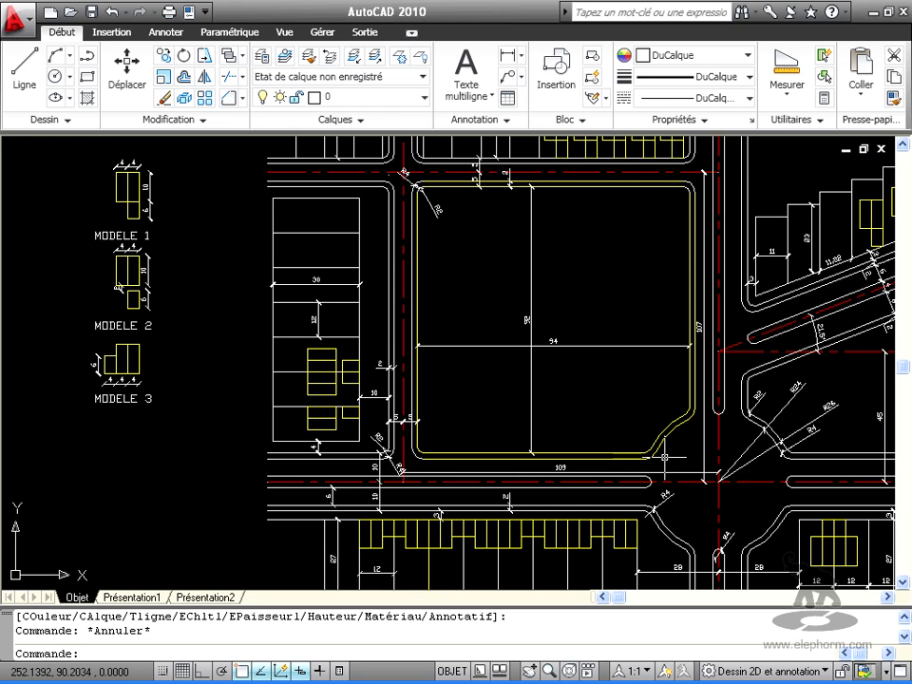
{"action": "middle_click_drag", "start_coordinate": [663, 450], "coordinate": [567, 341]}
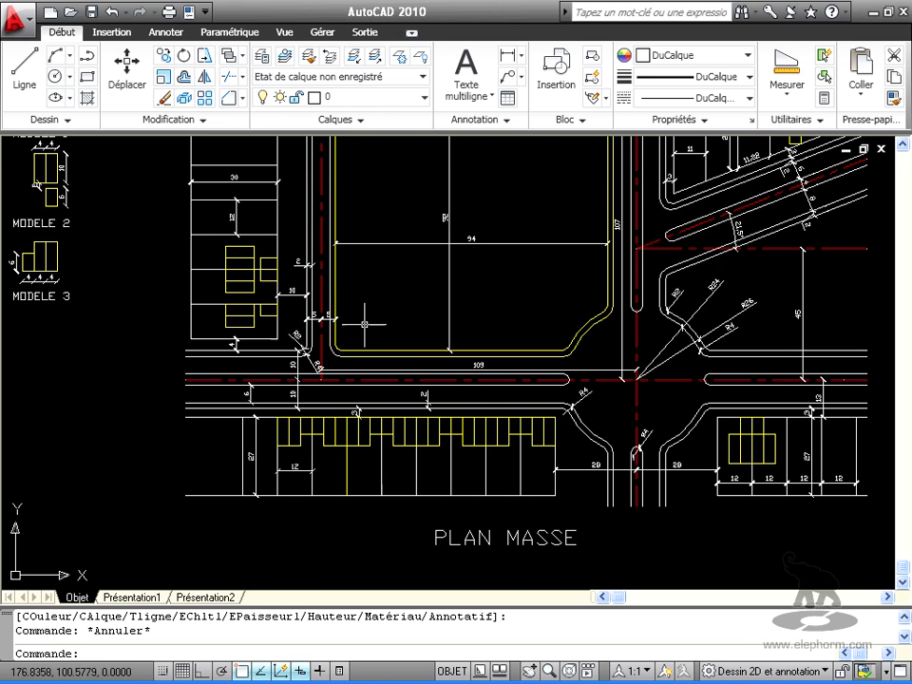
{"action": "middle_click_drag", "start_coordinate": [505, 319], "coordinate": [514, 435]}
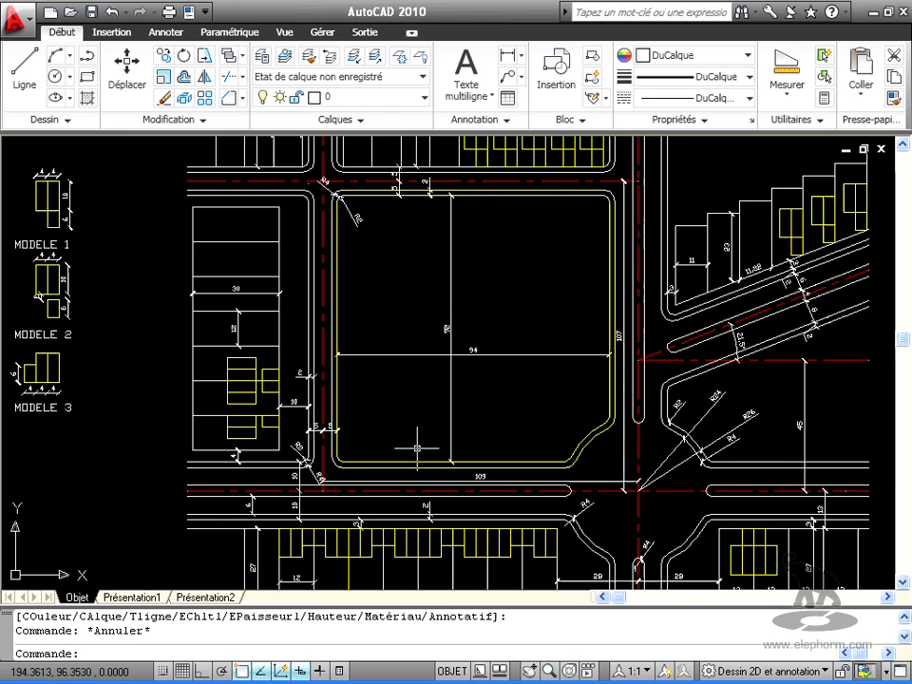
{"action": "left_click", "coordinate": [624, 285]}
{"action": "key", "text": "Escape"}
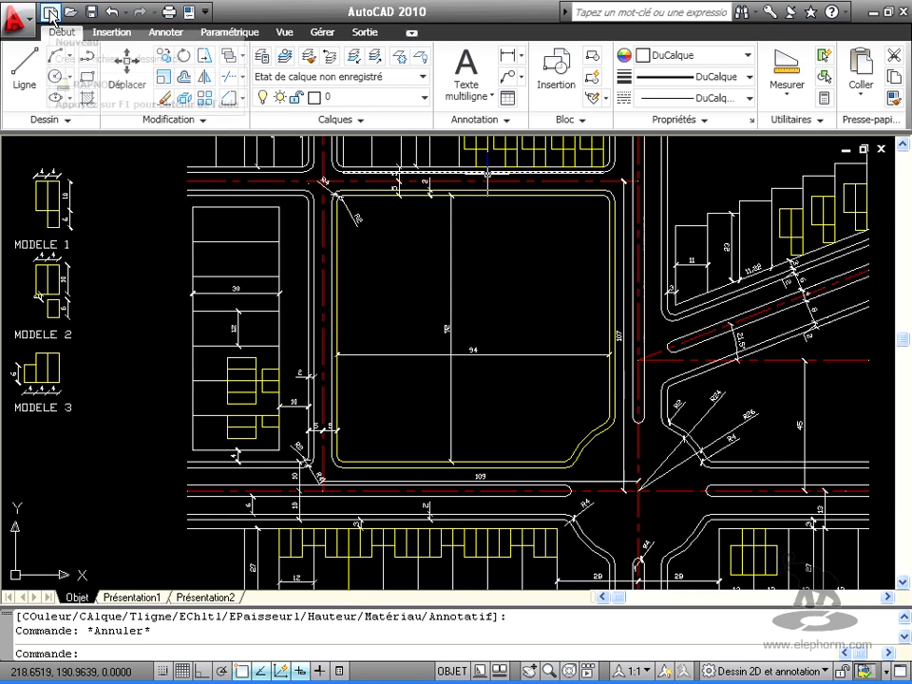
Create a new drawing without a template, using the metric system
{"action": "left_click", "coordinate": [50, 14]}
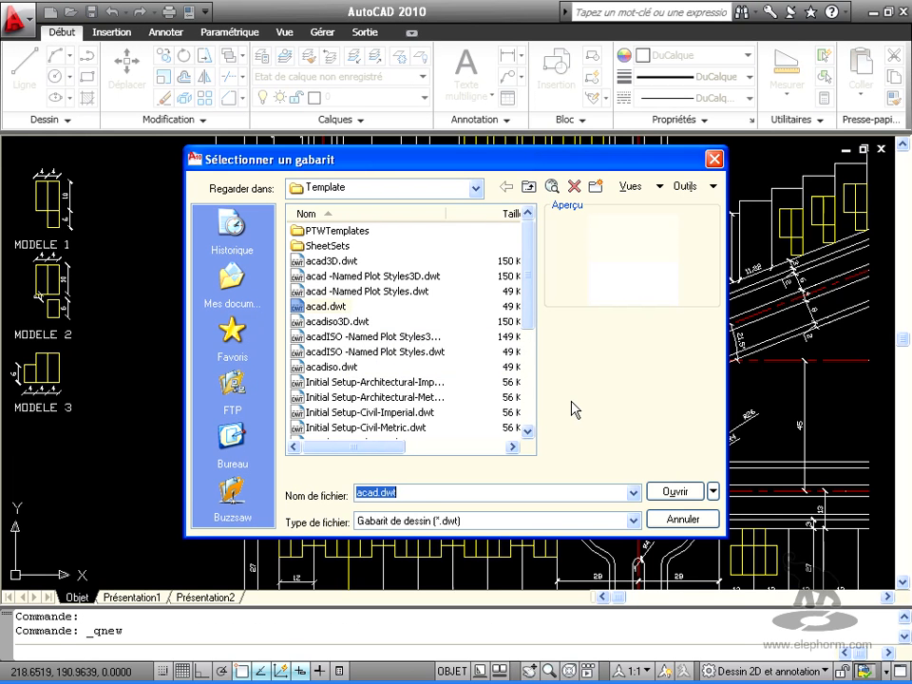
{"action": "left_click", "coordinate": [712, 491]}
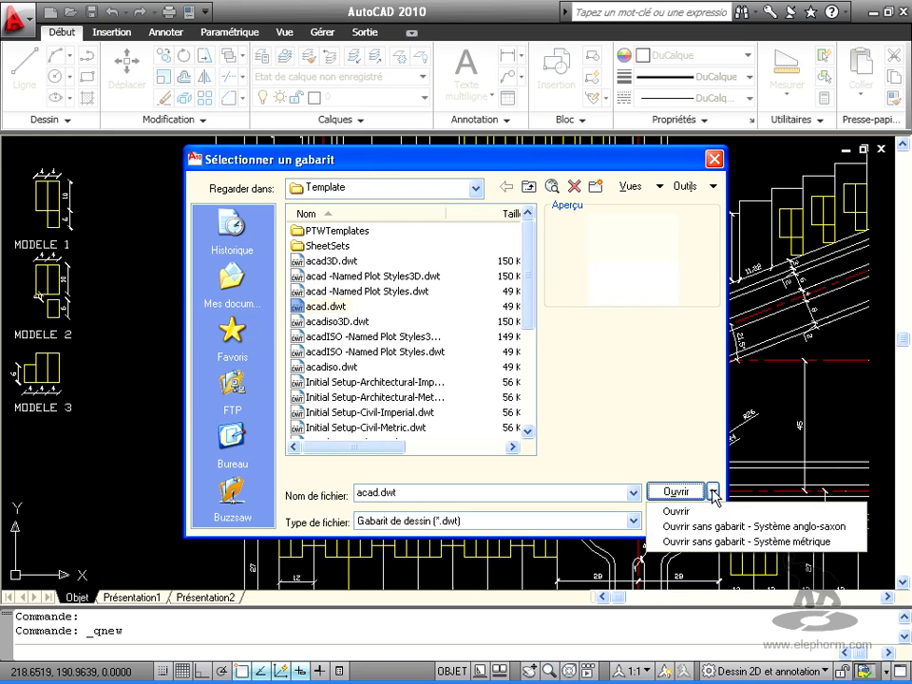
{"action": "left_click", "coordinate": [732, 542]}
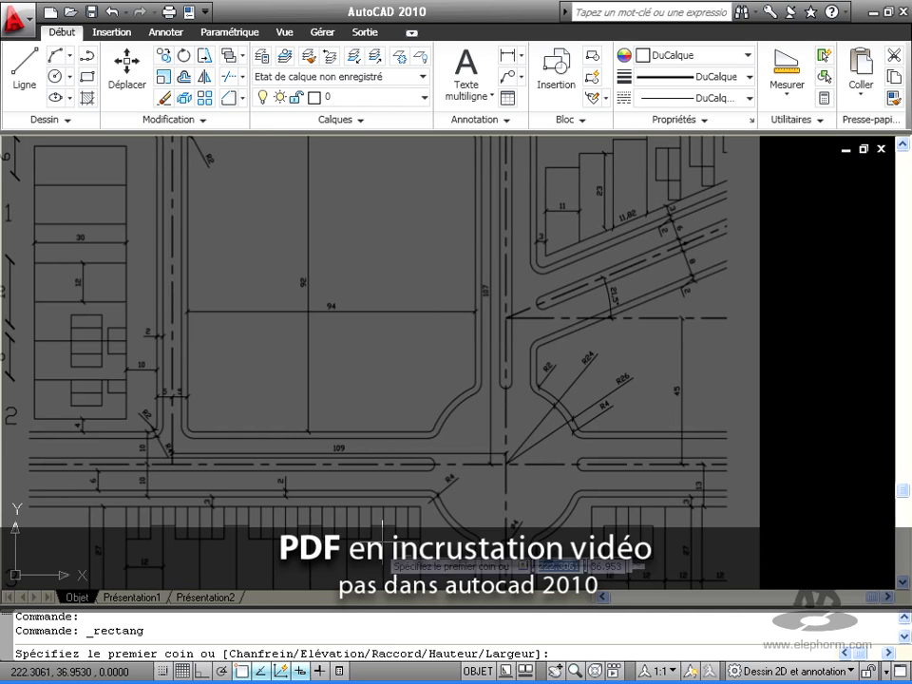
Draw a rectangle 94 long and 92 wide for the block's inner outline and explode it into separate lines
{"action": "left_click", "coordinate": [255, 475]}
{"action": "type", "text": "c"}
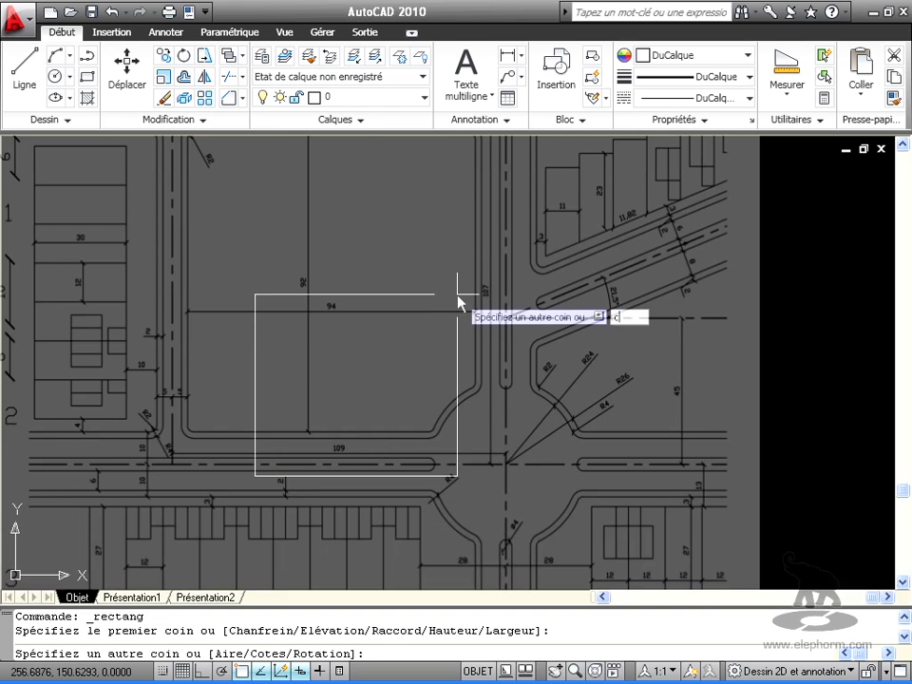
{"action": "key", "text": "Return"}
{"action": "type", "text": "94"}
{"action": "key", "text": "Return"}
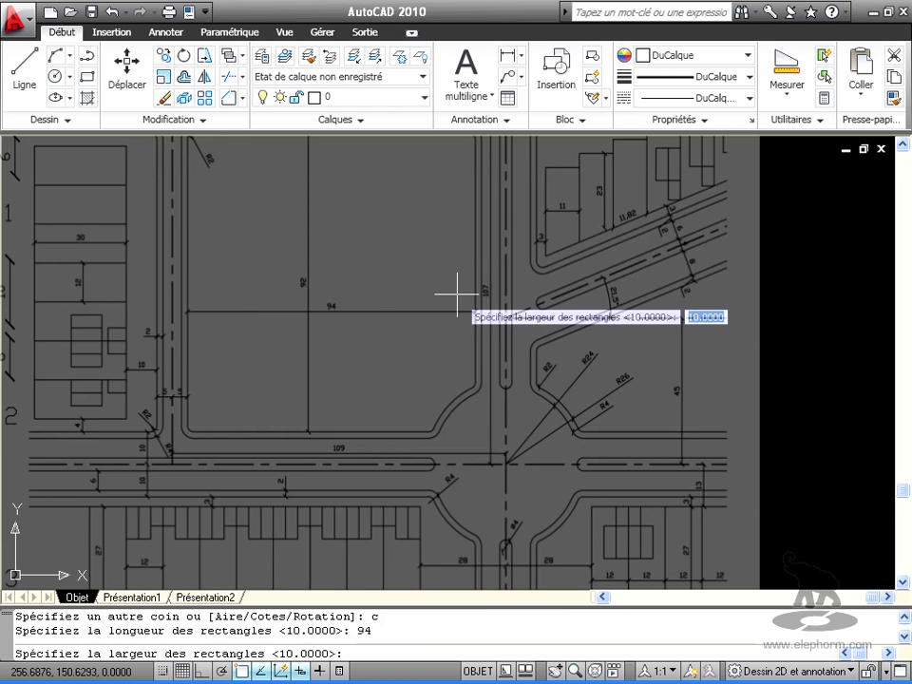
{"action": "type", "text": "92"}
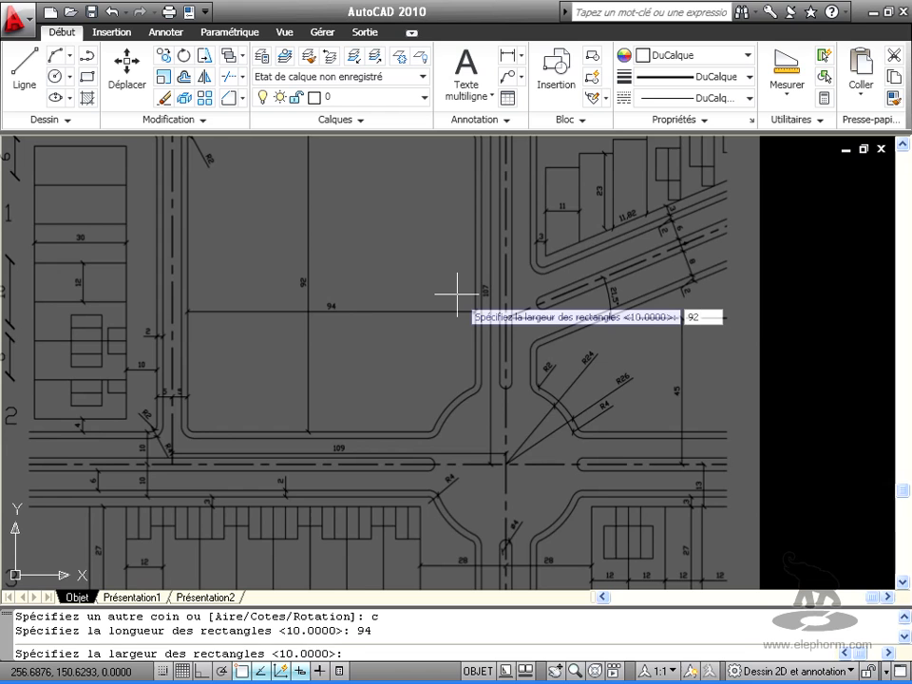
{"action": "key", "text": "Return"}
{"action": "left_click", "coordinate": [456, 296]}
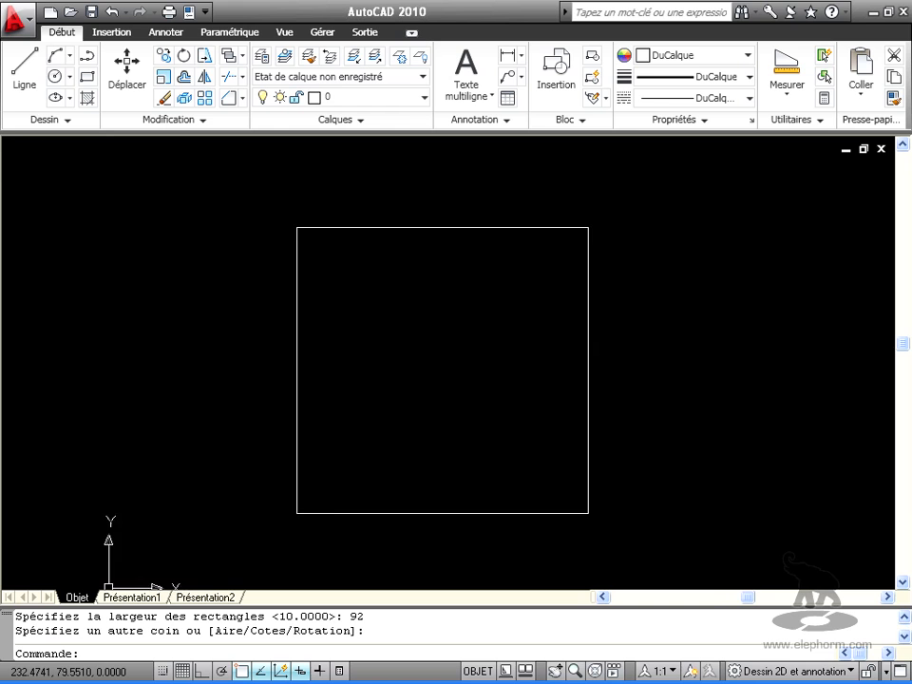
{"action": "left_click", "coordinate": [488, 226]}
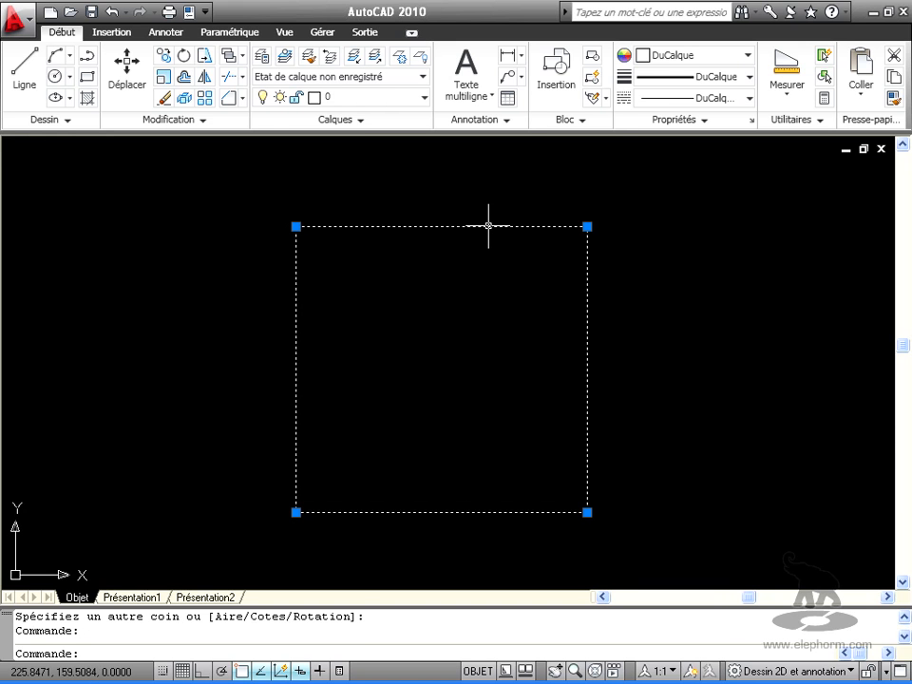
{"action": "left_click", "coordinate": [188, 97]}
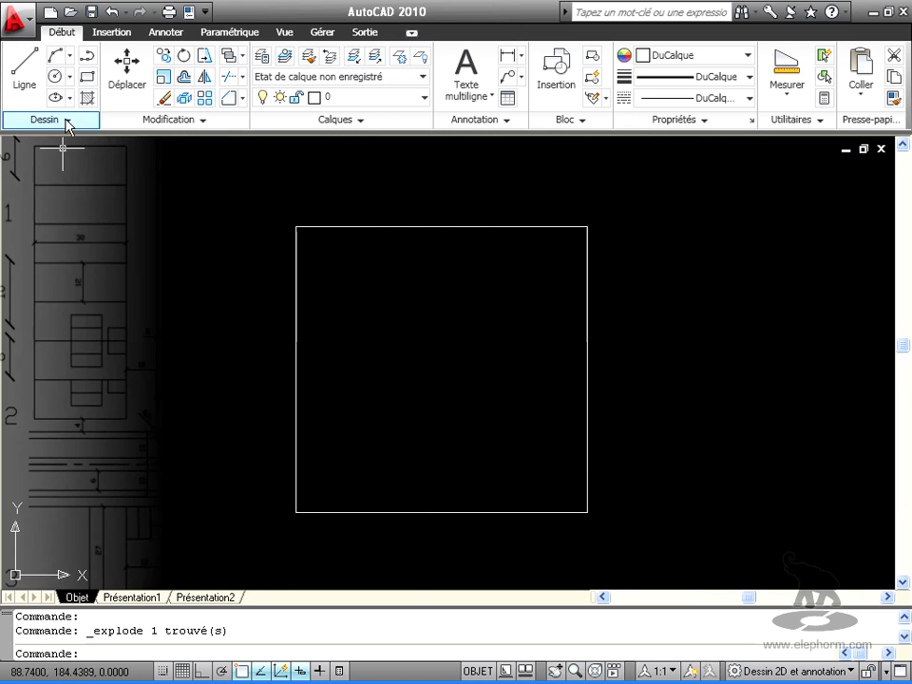
Add two construction lines offset 10 outward from the rectangle's right and bottom edges
{"action": "left_click", "coordinate": [67, 120]}
{"action": "left_click", "coordinate": [61, 124]}
{"action": "type", "text": "d"}
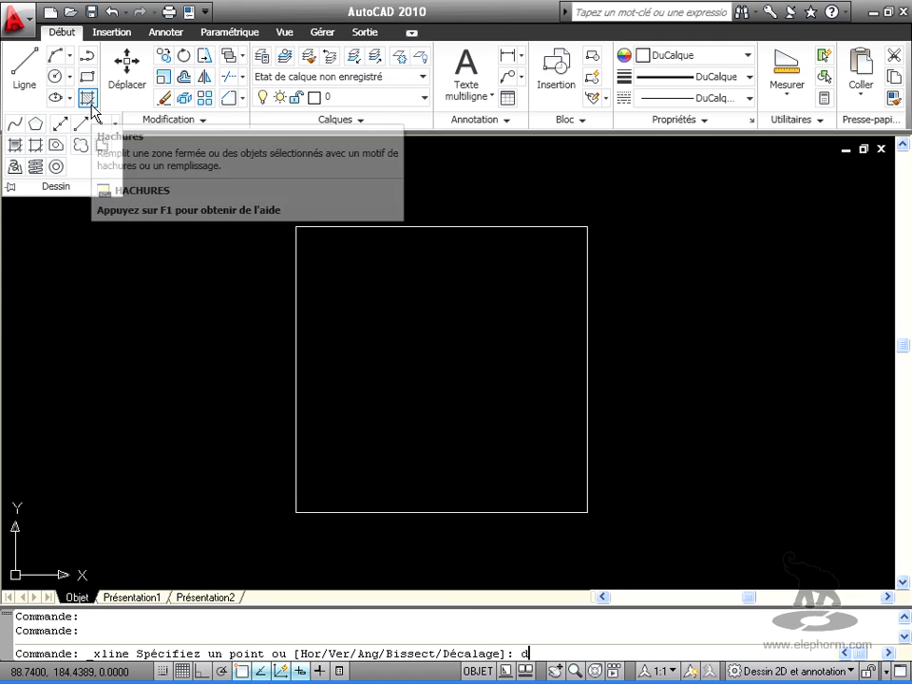
{"action": "key", "text": "Return"}
{"action": "key", "text": "Return"}
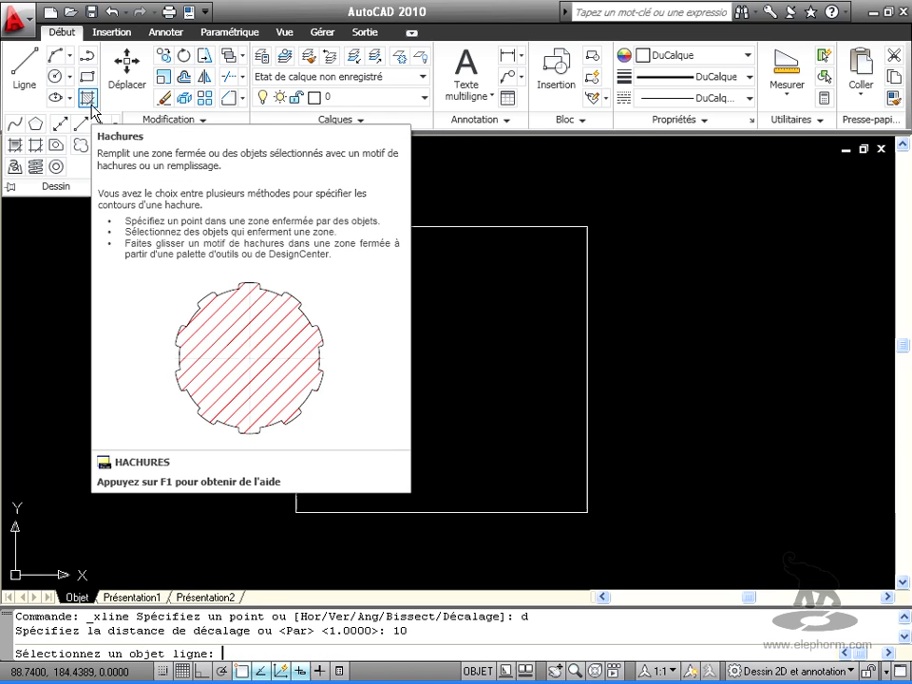
{"action": "left_click", "coordinate": [587, 322]}
{"action": "left_click", "coordinate": [665, 321]}
{"action": "left_click", "coordinate": [517, 512]}
{"action": "left_click", "coordinate": [514, 564]}
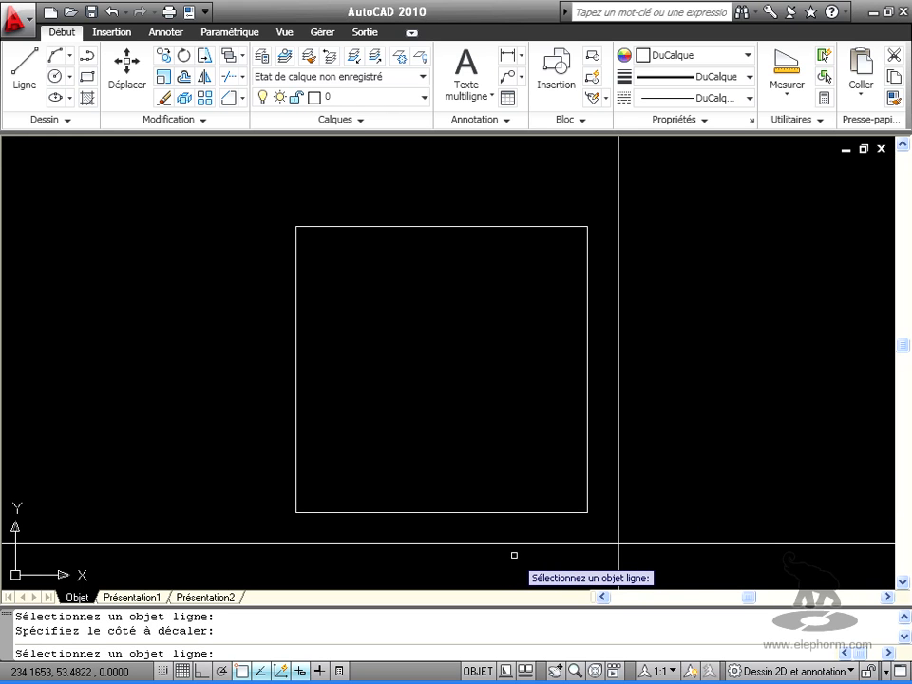
Draw a circle of radius 26 centred on the intersection of the two construction lines
{"action": "left_click", "coordinate": [55, 76]}
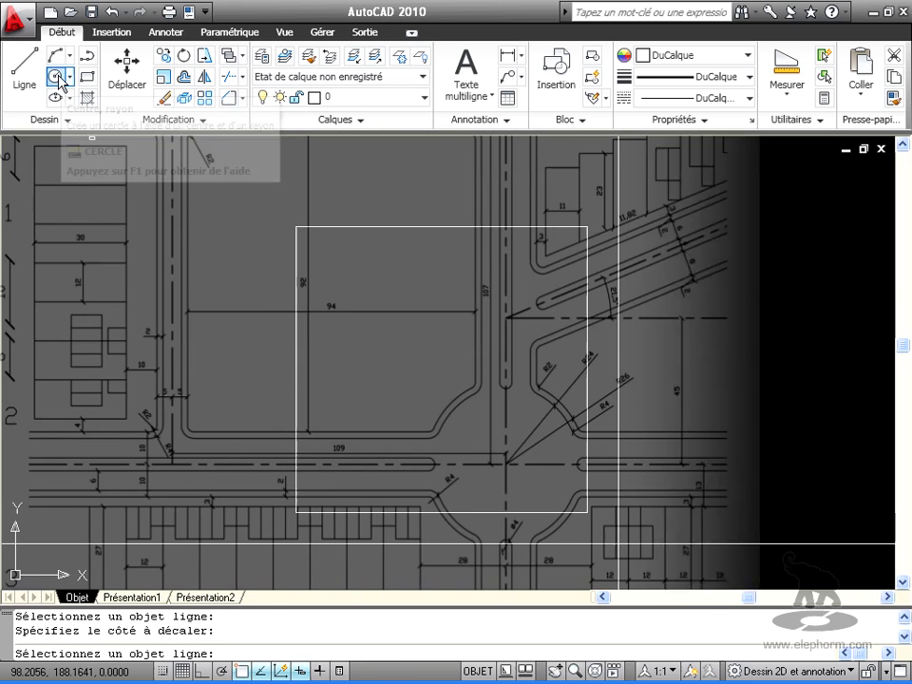
{"action": "left_click", "coordinate": [618, 544]}
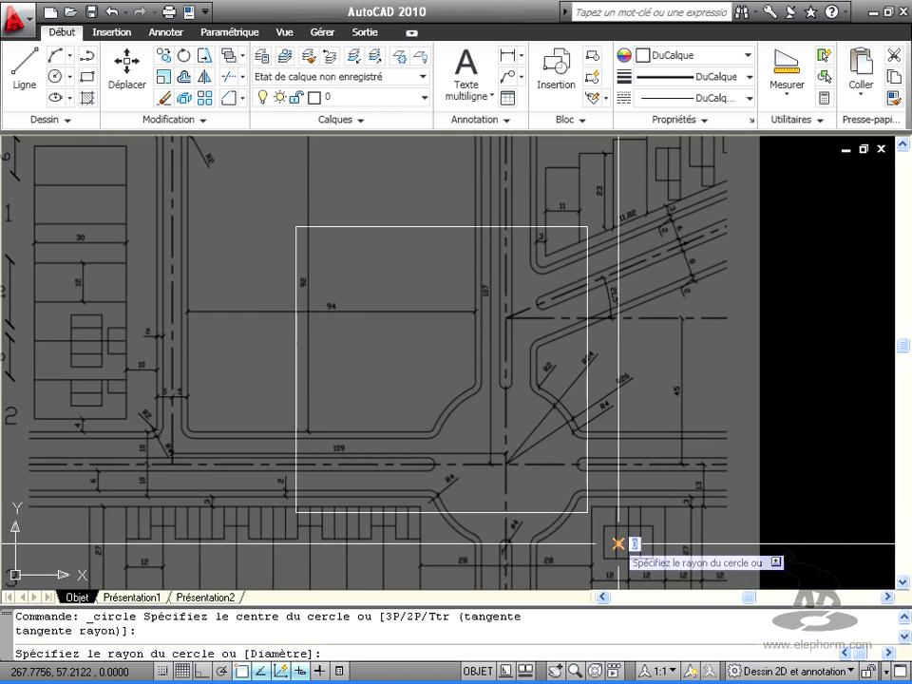
{"action": "type", "text": "2"}
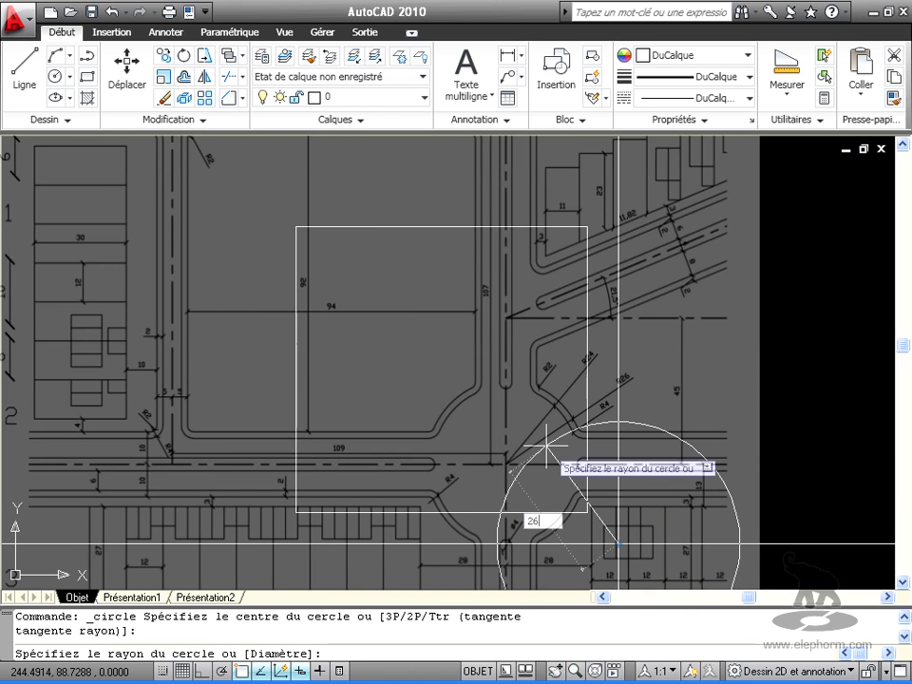
{"action": "type", "text": "6"}
{"action": "key", "text": "Return"}
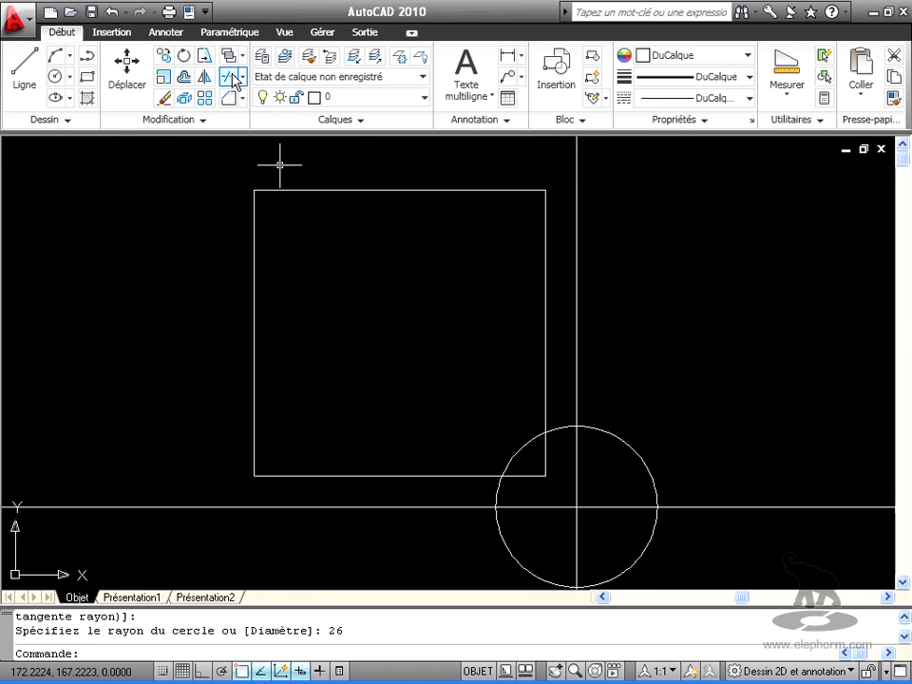
Trim the rectangle's bottom-right corner and the outer part of the circle, leaving a concave arc across the corner
{"action": "left_click", "coordinate": [232, 79]}
{"action": "left_click", "coordinate": [554, 482]}
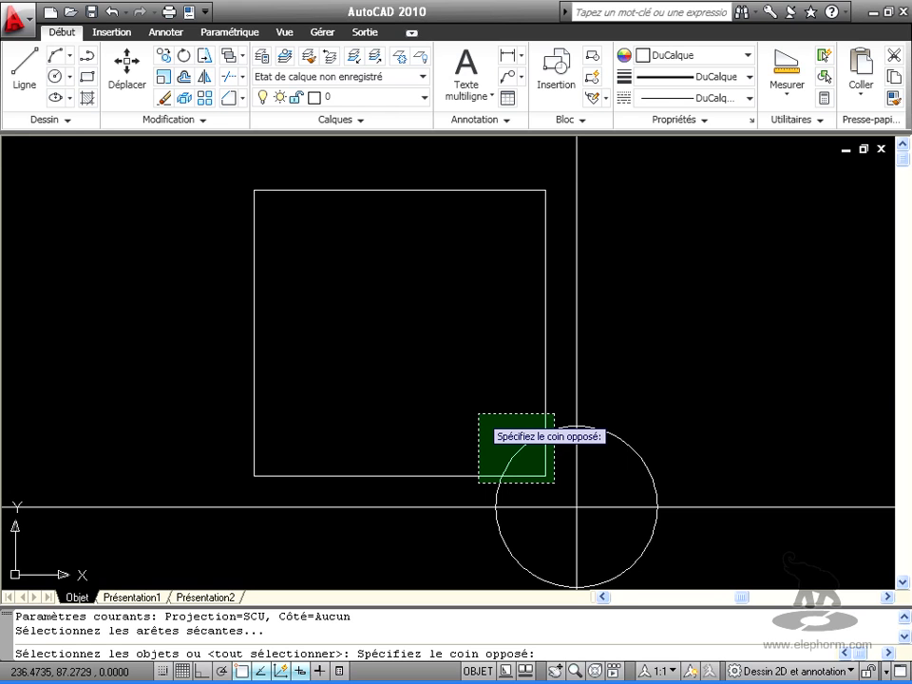
{"action": "left_click", "coordinate": [477, 414]}
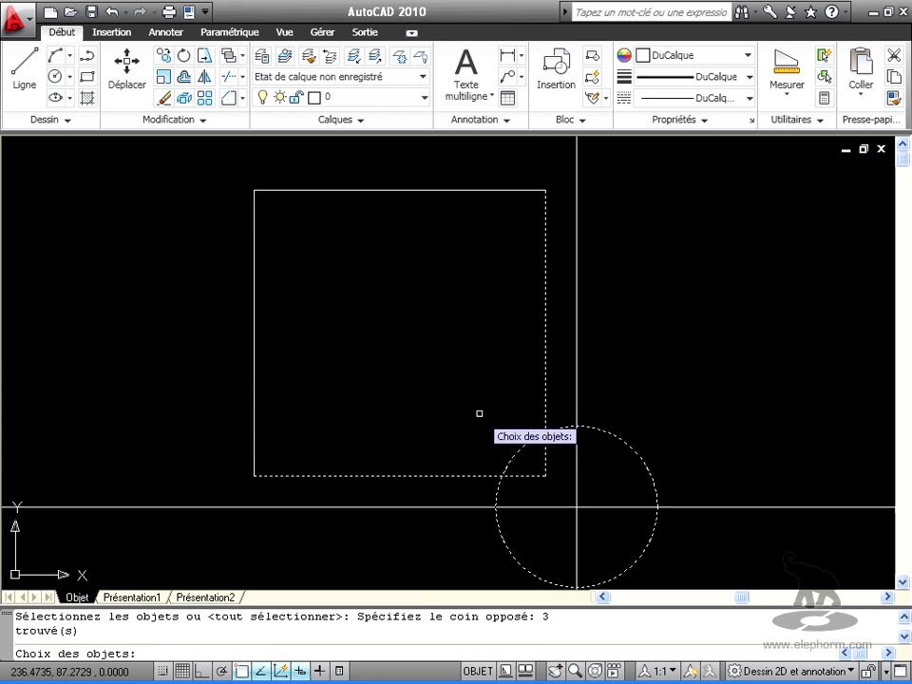
{"action": "key", "text": "Return"}
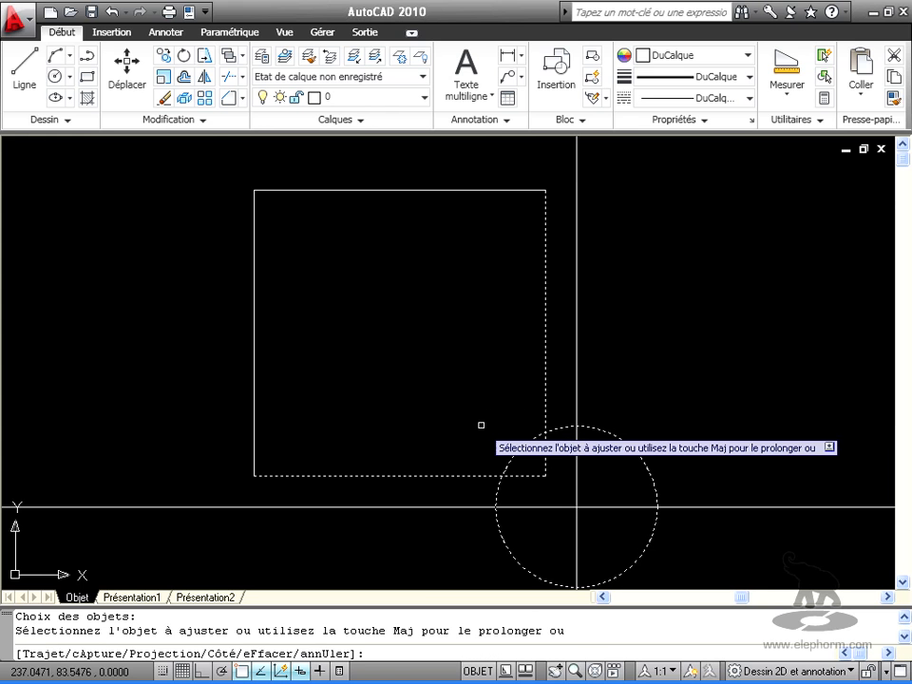
{"action": "left_click", "coordinate": [550, 488]}
{"action": "left_click", "coordinate": [532, 465]}
{"action": "left_click", "coordinate": [664, 450]}
{"action": "left_click", "coordinate": [616, 467]}
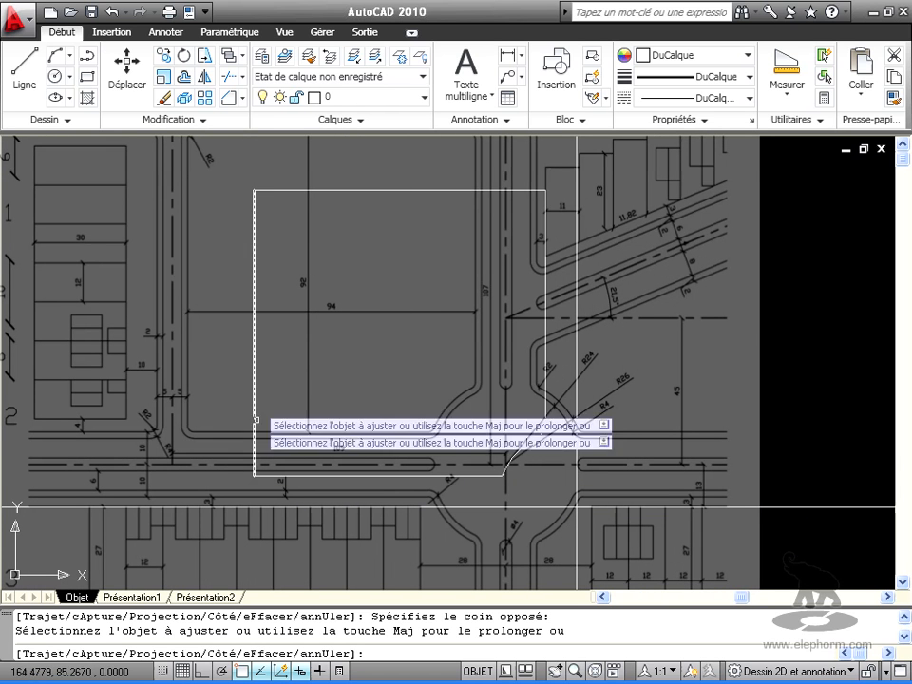
Fillet the block's top-right corner and the junction of its right edge with the concave arc, using radius 2 in Multiple mode
{"action": "left_click", "coordinate": [242, 98]}
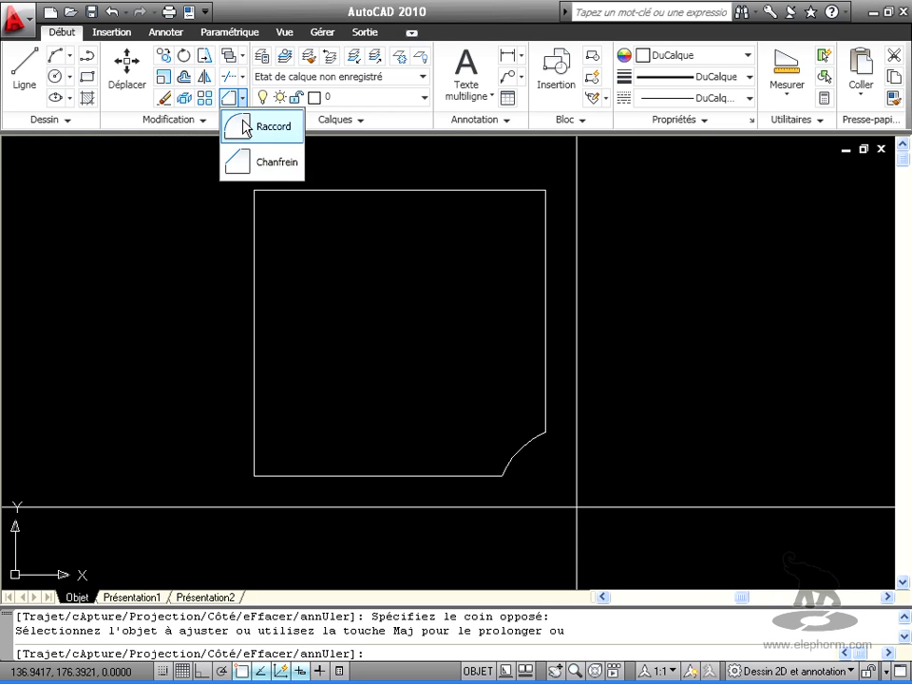
{"action": "left_click", "coordinate": [249, 127]}
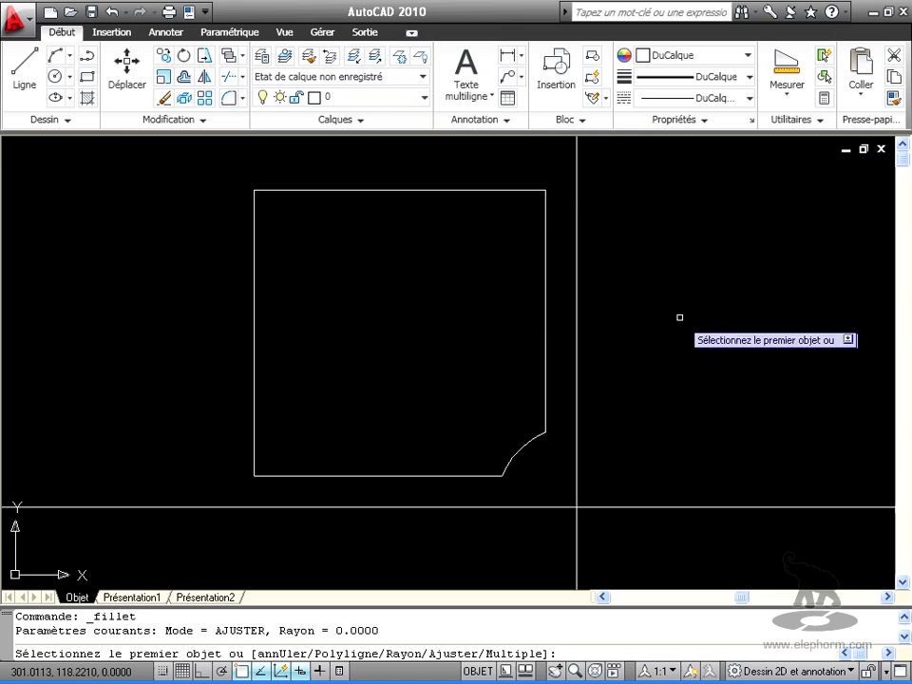
{"action": "key", "text": "Down"}
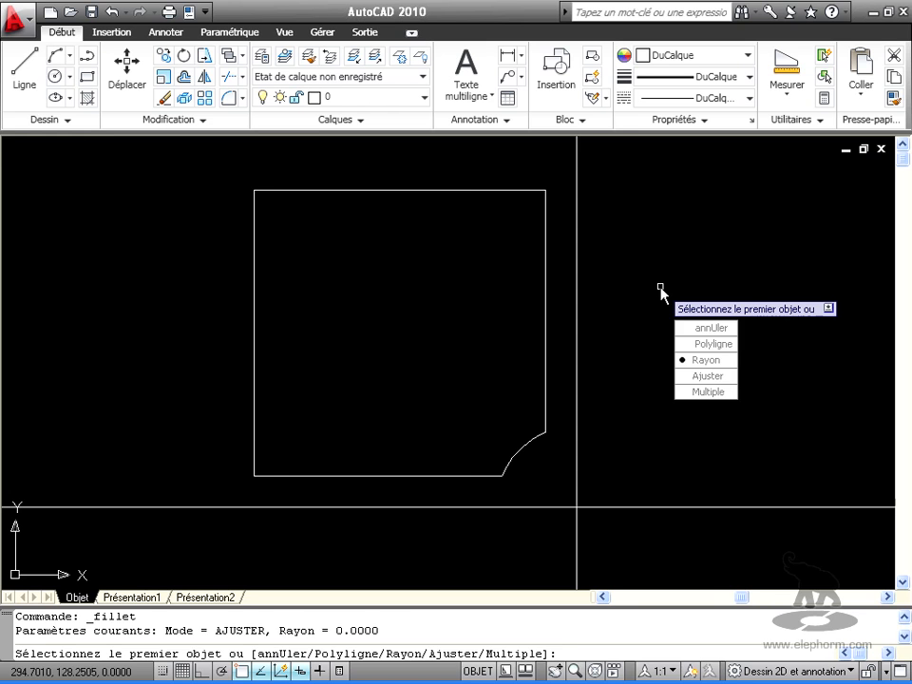
{"action": "key", "text": "Return"}
{"action": "key", "text": "Return"}
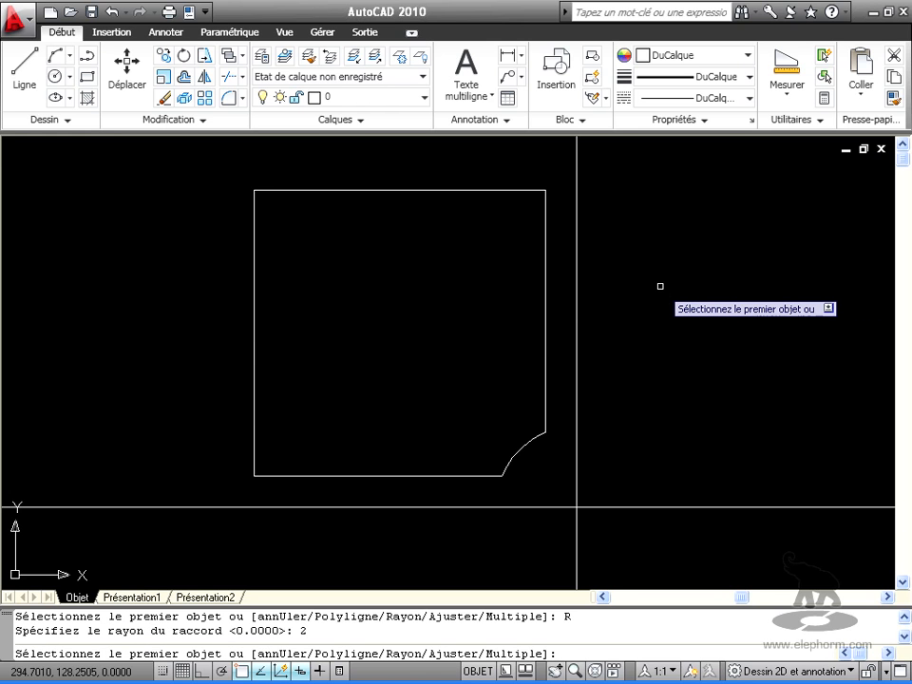
{"action": "key", "text": "Down"}
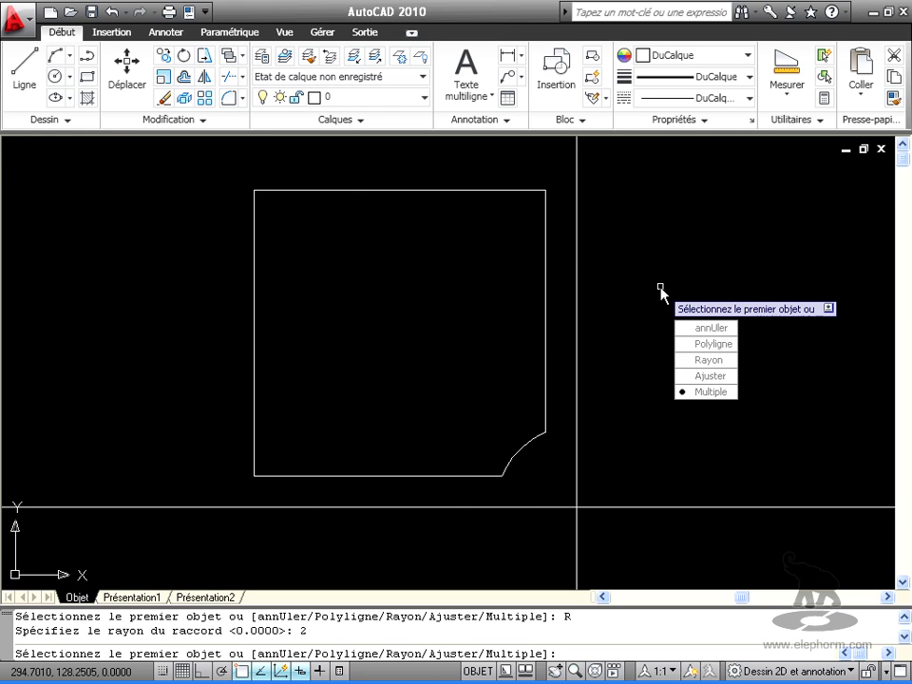
{"action": "key", "text": "Return"}
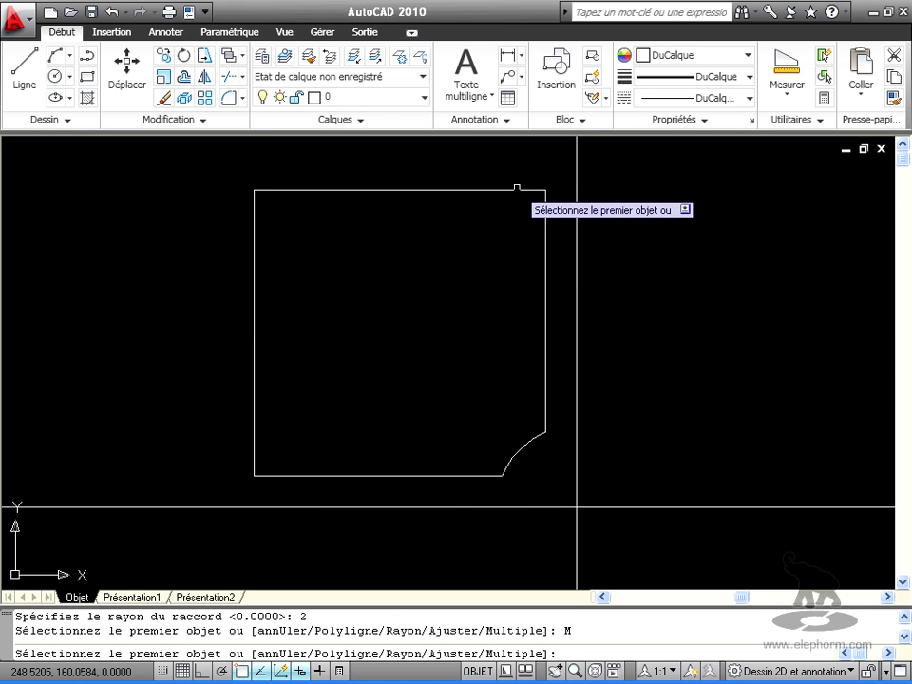
{"action": "left_click", "coordinate": [516, 189]}
{"action": "left_click", "coordinate": [551, 215]}
{"action": "left_click", "coordinate": [545, 387]}
{"action": "left_click", "coordinate": [527, 438]}
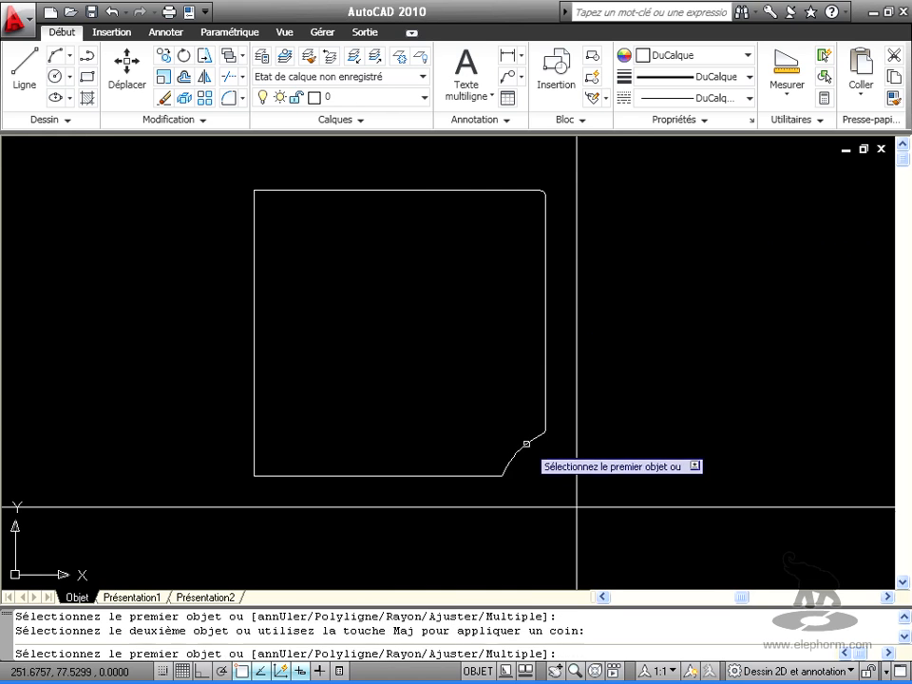
Fillet the concave arc's junction with the bottom edge and the block's two left corners with the same radius
{"action": "left_click", "coordinate": [524, 442]}
{"action": "left_click", "coordinate": [472, 475]}
{"action": "left_click", "coordinate": [303, 472]}
{"action": "left_click", "coordinate": [254, 447]}
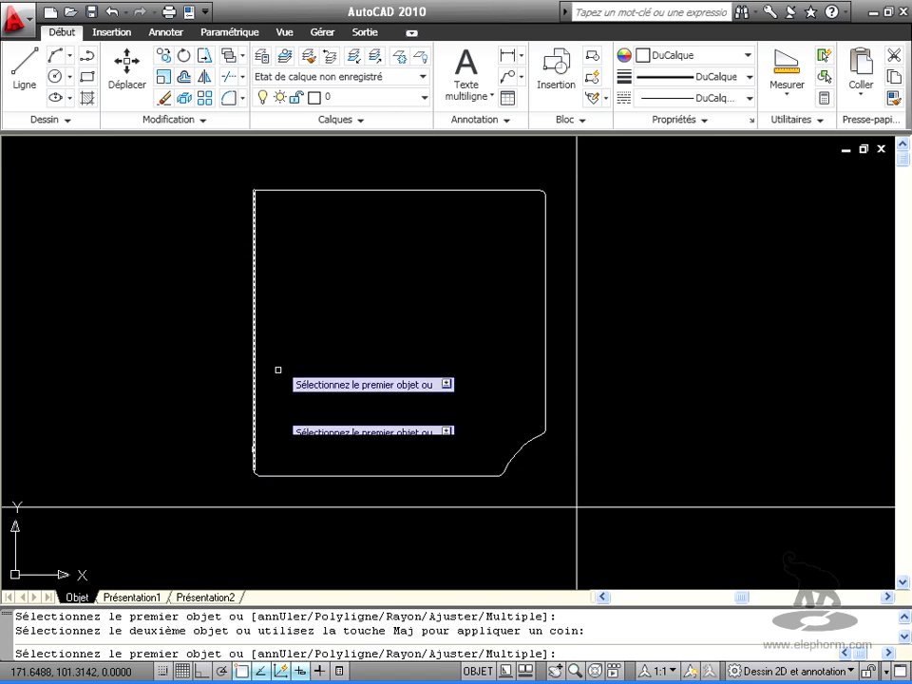
{"action": "left_click", "coordinate": [255, 283]}
{"action": "left_click", "coordinate": [298, 190]}
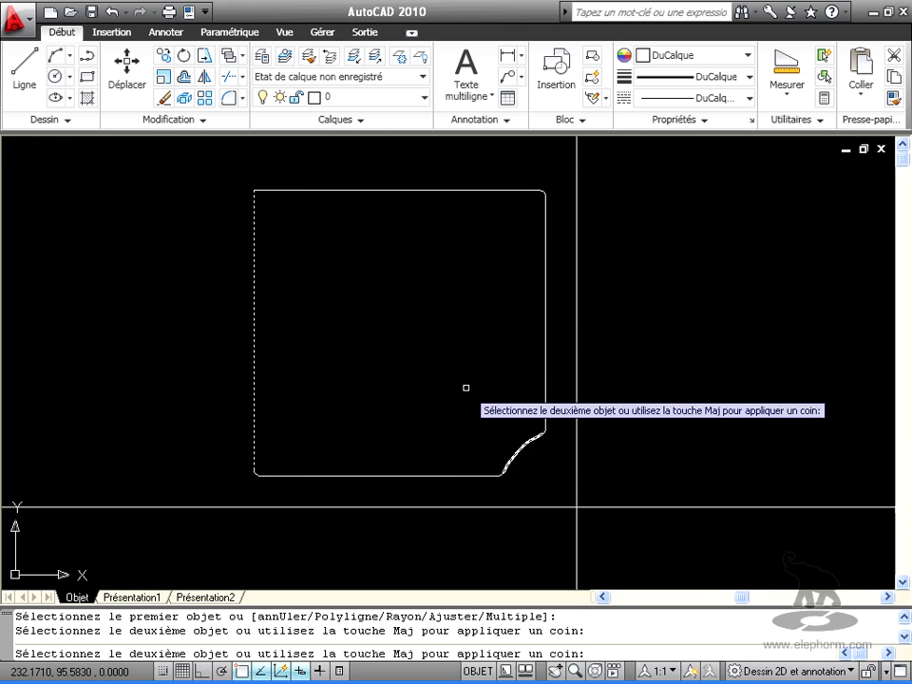
{"action": "left_click", "coordinate": [306, 190]}
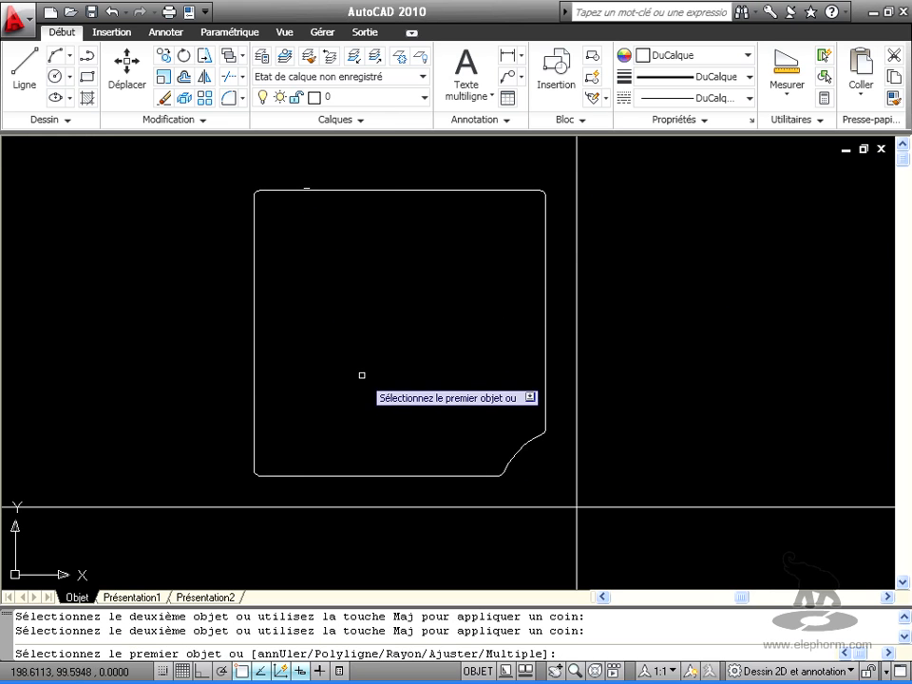
{"action": "key", "text": "Return"}
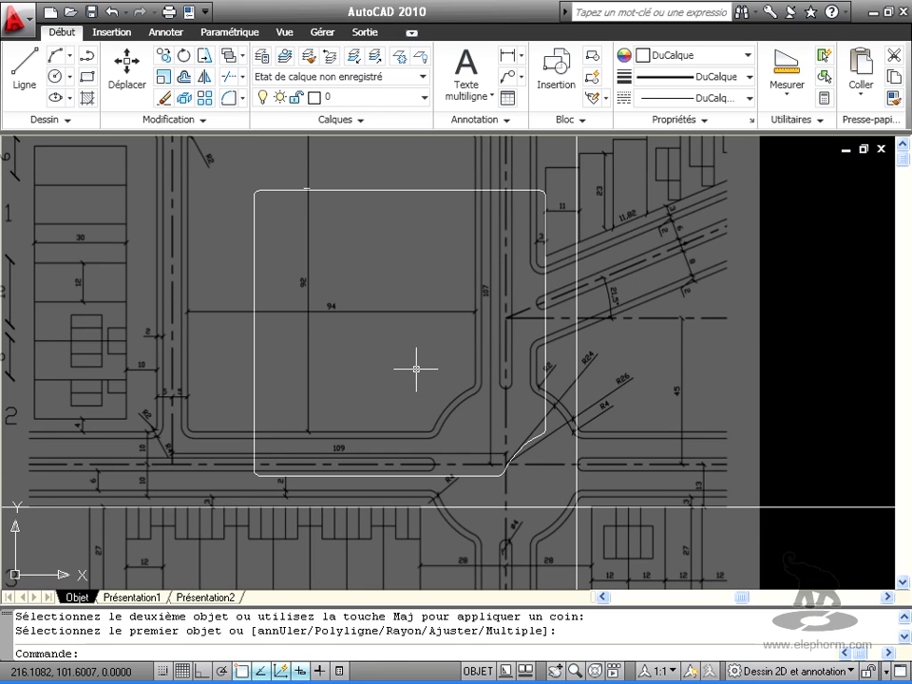
Offset the block's top, left and bottom edges and its two left corner arcs outward by 2
{"action": "left_click", "coordinate": [185, 77]}
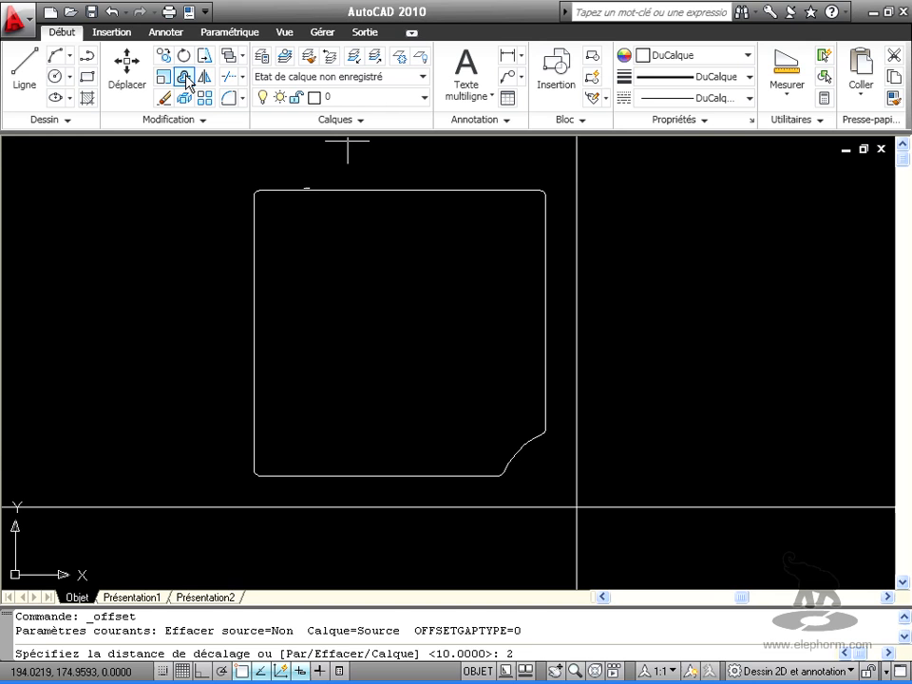
{"action": "key", "text": "Return"}
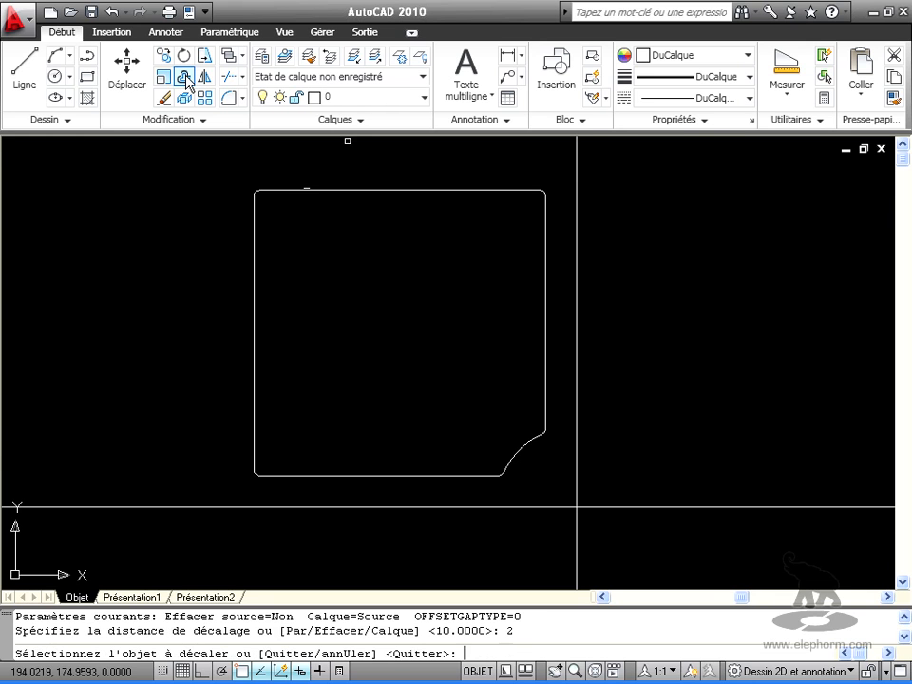
{"action": "left_click", "coordinate": [303, 189]}
{"action": "left_click", "coordinate": [293, 162]}
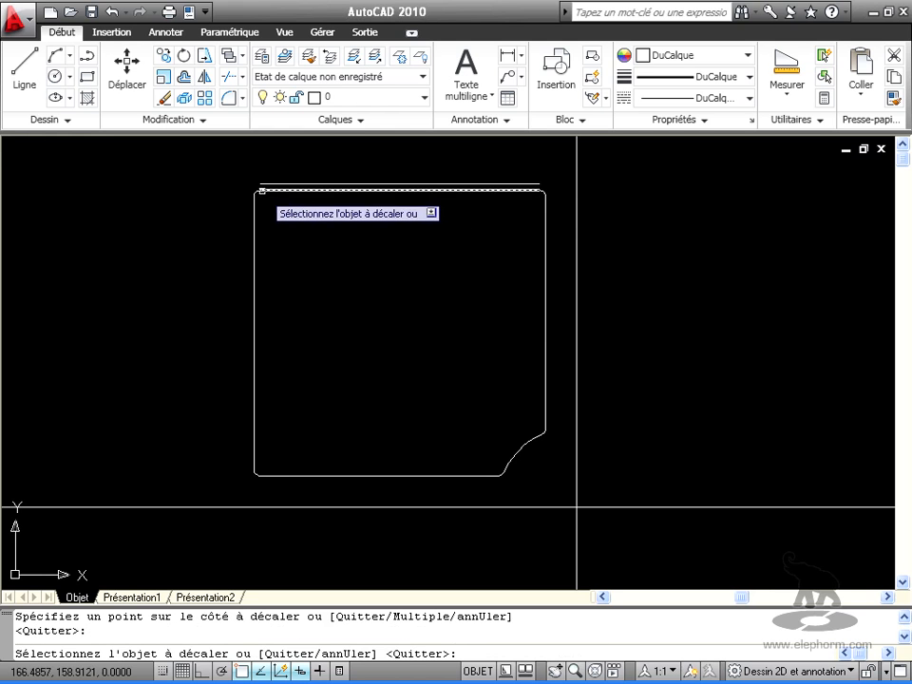
{"action": "left_click", "coordinate": [256, 189]}
{"action": "left_click", "coordinate": [217, 189]}
{"action": "left_click", "coordinate": [251, 230]}
{"action": "left_click", "coordinate": [249, 228]}
{"action": "left_click", "coordinate": [255, 471]}
{"action": "left_click", "coordinate": [251, 488]}
{"action": "left_click", "coordinate": [285, 474]}
{"action": "left_click", "coordinate": [296, 490]}
Offset the concave arc, its two adjoining fillets, the right edge and the top-right corner arc outward to close the outer contour
{"action": "left_click", "coordinate": [503, 473]}
{"action": "left_click", "coordinate": [500, 466]}
{"action": "left_click", "coordinate": [508, 460]}
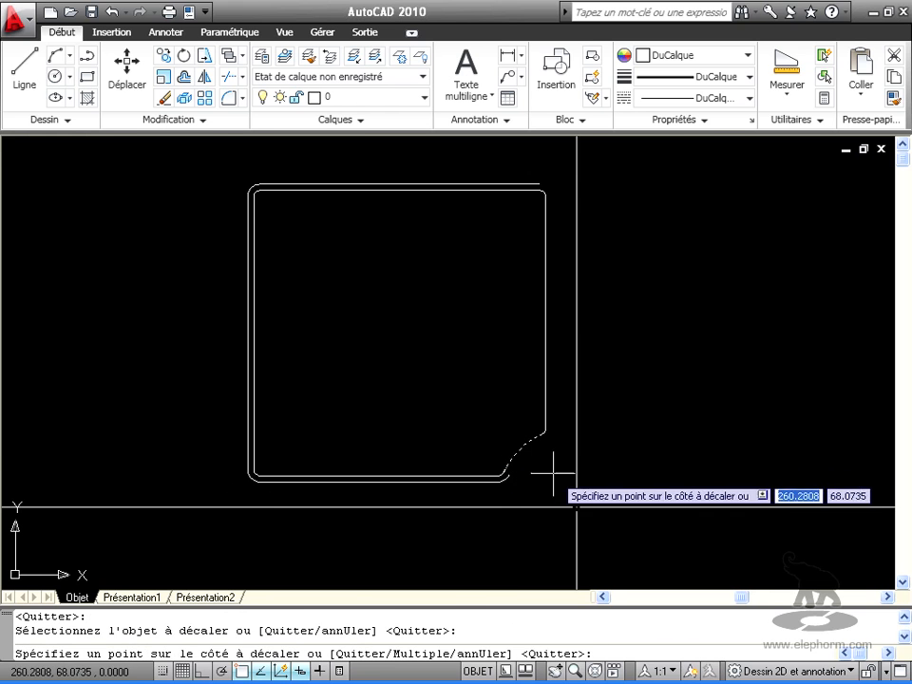
{"action": "left_click", "coordinate": [545, 474]}
{"action": "left_click", "coordinate": [548, 431]}
{"action": "left_click", "coordinate": [554, 437]}
{"action": "left_click", "coordinate": [546, 393]}
{"action": "left_click", "coordinate": [567, 385]}
{"action": "left_click", "coordinate": [543, 194]}
{"action": "left_click", "coordinate": [548, 174]}
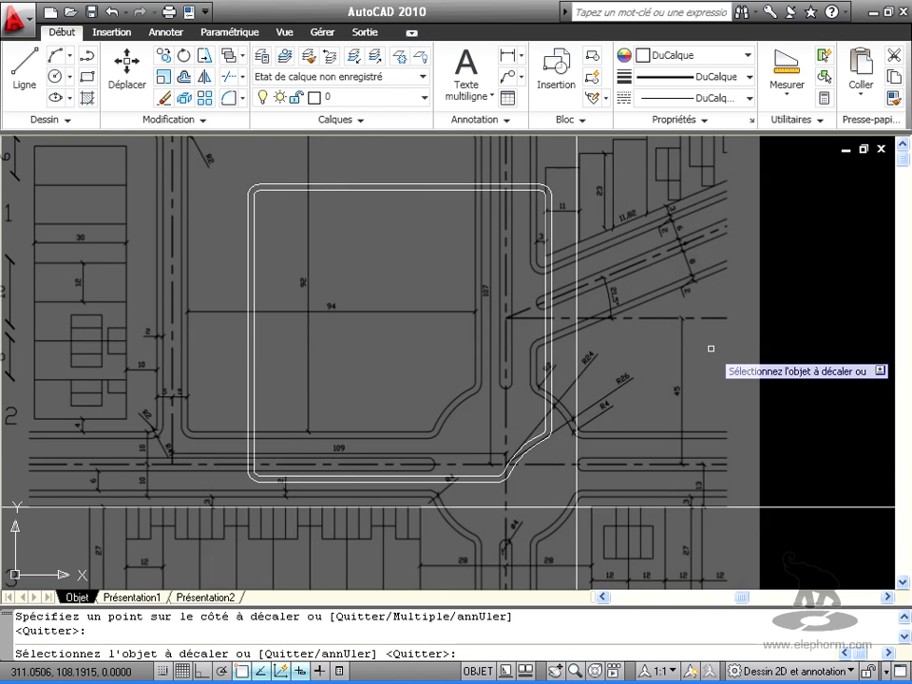
{"action": "key", "text": "Return"}
Mirror the whole double block outline across the horizontal construction line, keeping the source objects
{"action": "mouse_move", "coordinate": [536, 537]}
{"action": "middle_mouse_down"}
{"action": "mouse_move", "coordinate": [553, 497]}
{"action": "mouse_move", "coordinate": [548, 526]}
{"action": "middle_mouse_up"}
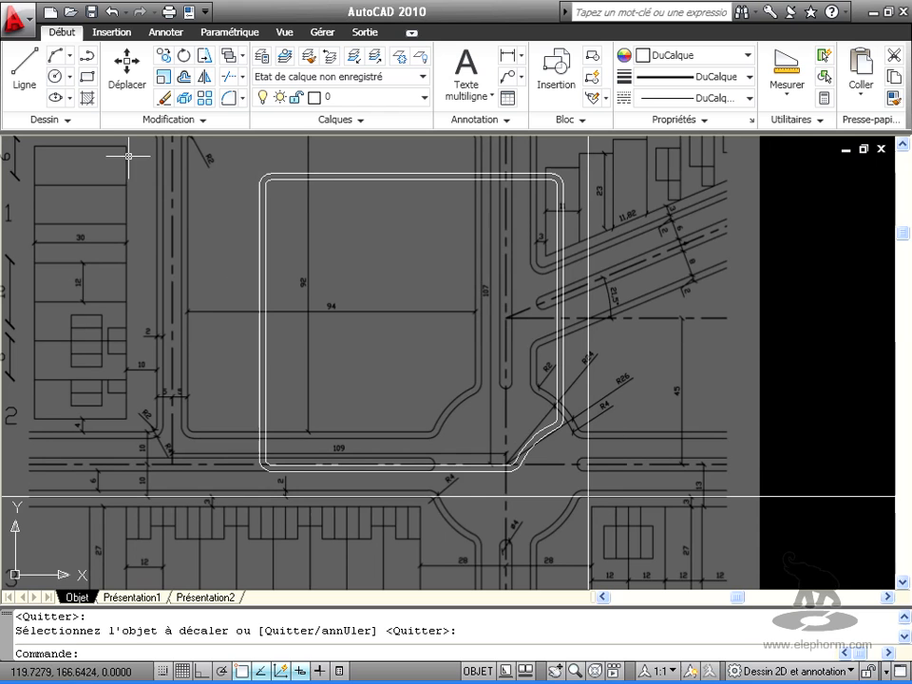
{"action": "left_click", "coordinate": [205, 76]}
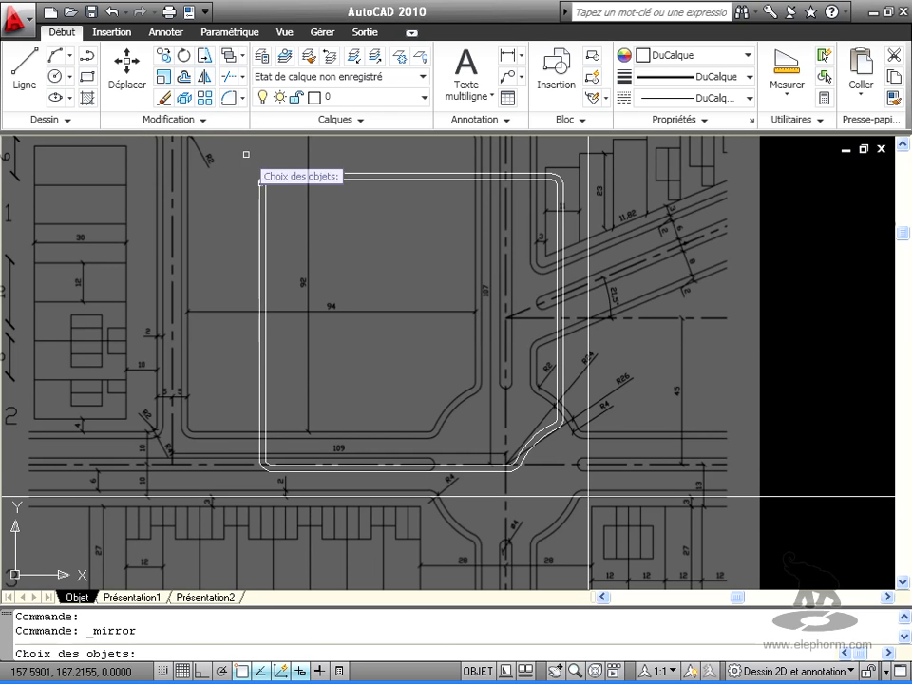
{"action": "left_click", "coordinate": [244, 147]}
{"action": "left_click", "coordinate": [575, 489]}
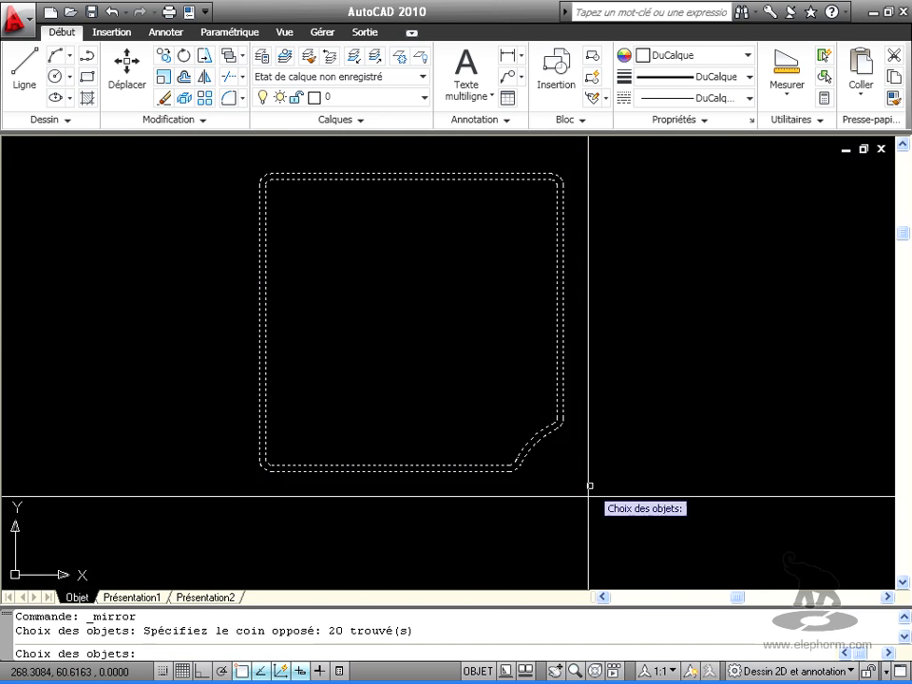
{"action": "key", "text": "Return"}
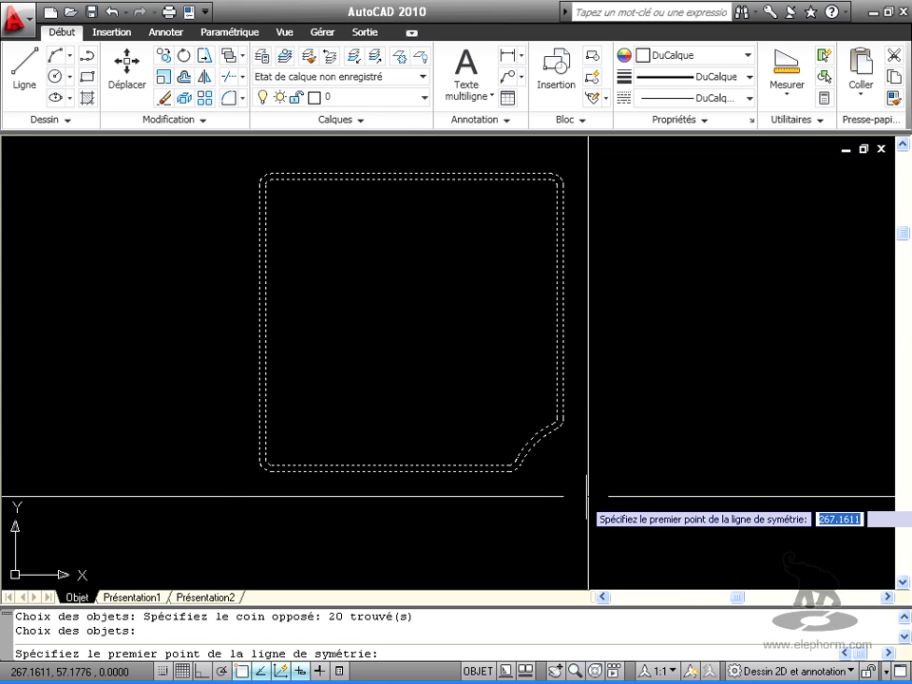
{"action": "left_click", "coordinate": [586, 496]}
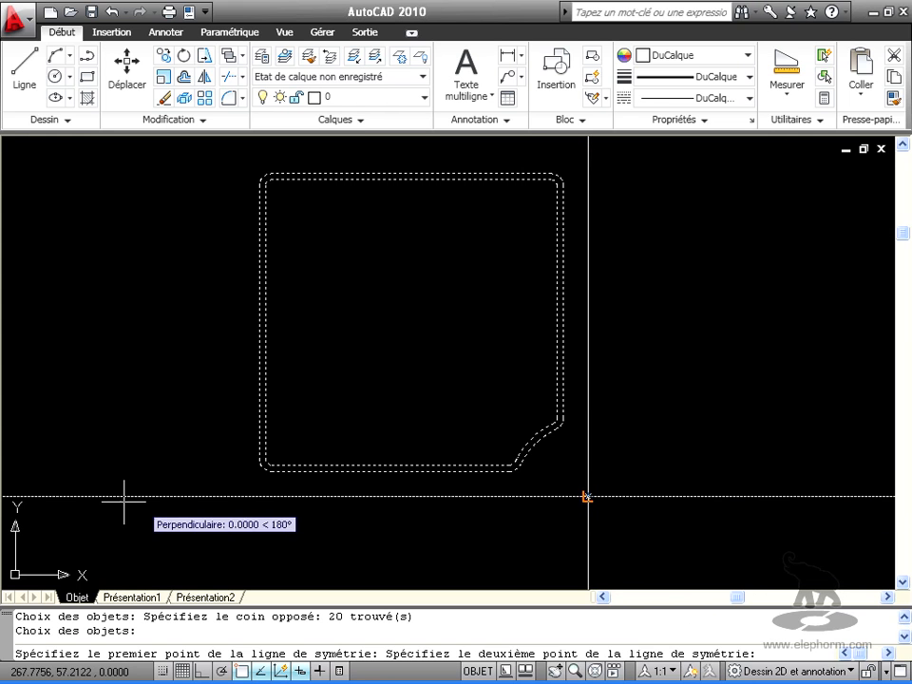
{"action": "left_click", "coordinate": [77, 494]}
{"action": "key", "text": "Return"}
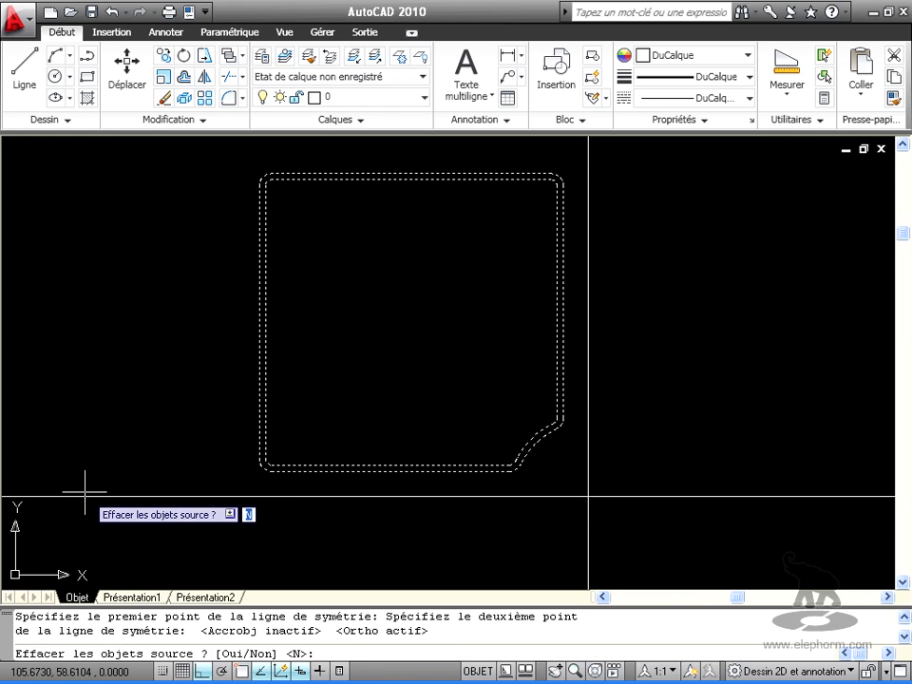
{"action": "key", "text": "Return"}
Offset the horizontal construction line 45 downward across the mirrored block
{"action": "middle_click_drag", "start_coordinate": [598, 549], "coordinate": [590, 401]}
{"action": "scroll", "coordinate": [592, 406], "scroll_direction": "down", "scroll_amount": 8}
{"action": "scroll", "coordinate": [614, 460], "scroll_direction": "up", "scroll_amount": 2}
{"action": "middle_click_drag", "start_coordinate": [590, 453], "coordinate": [443, 495]}
{"action": "scroll", "coordinate": [489, 461], "scroll_direction": "up", "scroll_amount": 2}
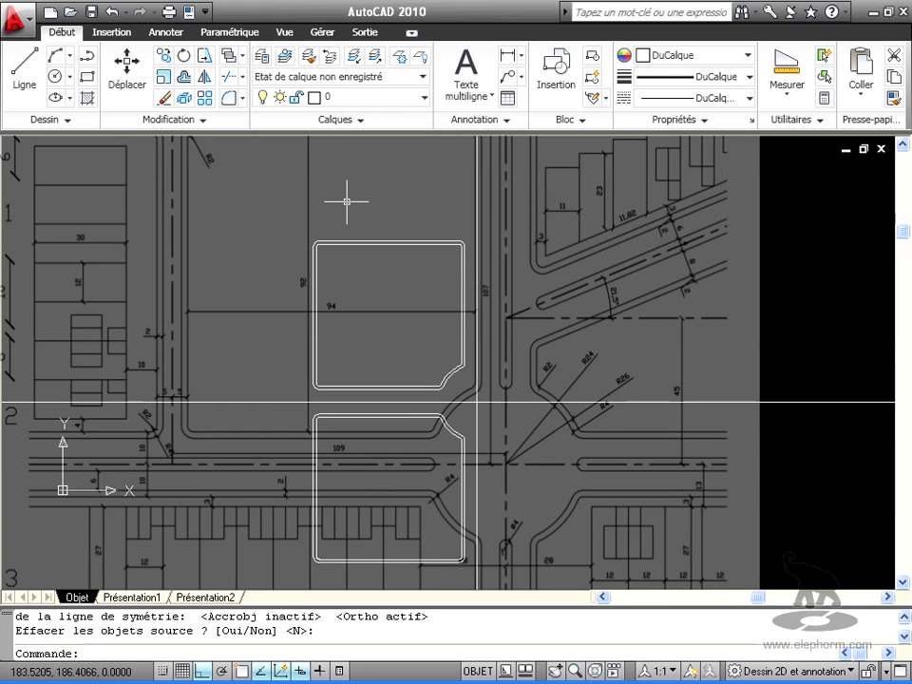
{"action": "left_click", "coordinate": [185, 80]}
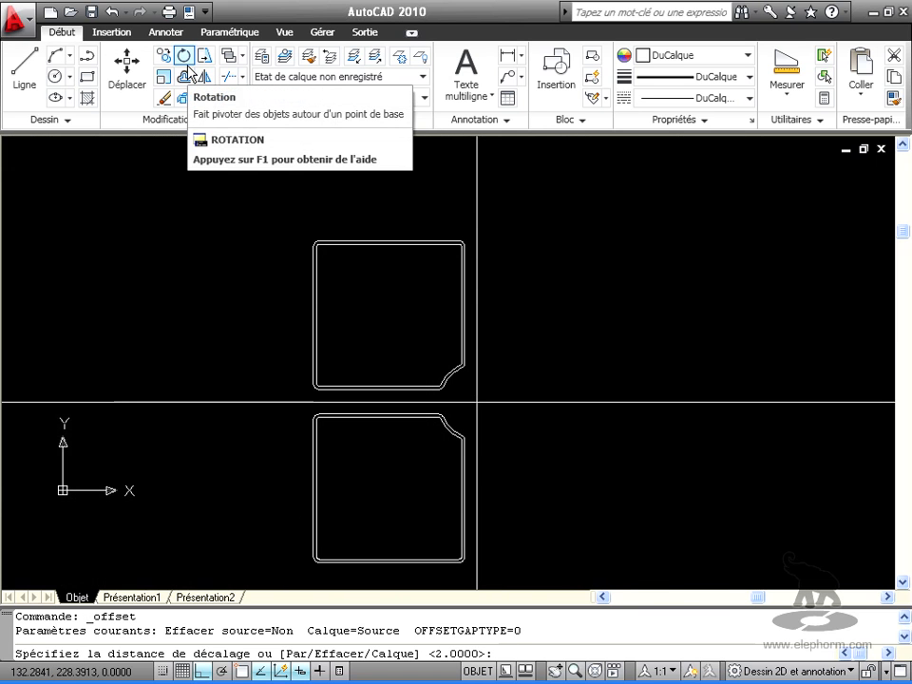
{"action": "type", "text": "45"}
{"action": "key", "text": "Return"}
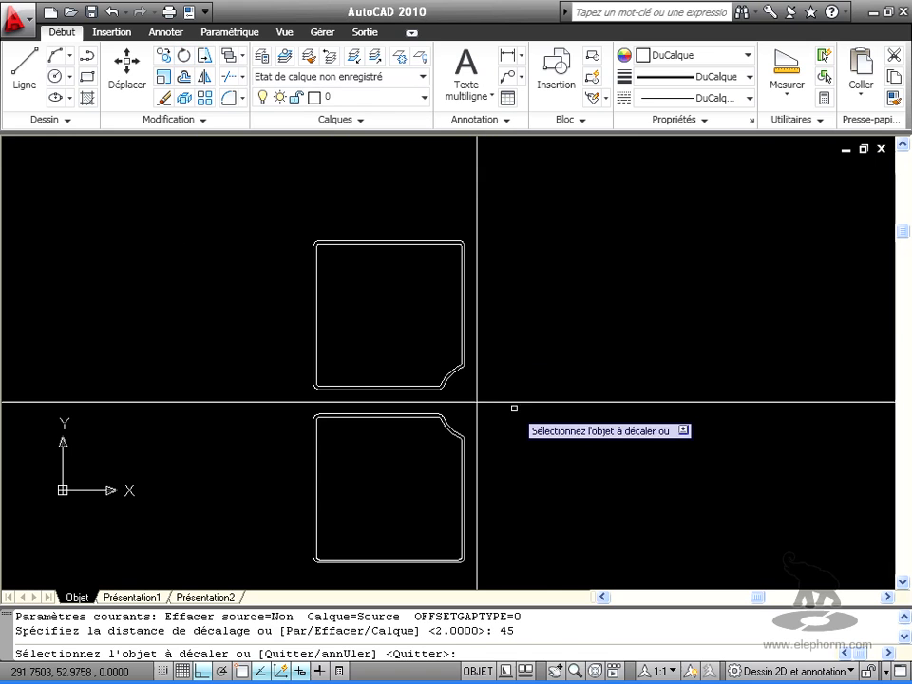
{"action": "left_click", "coordinate": [510, 402]}
{"action": "left_click", "coordinate": [550, 509]}
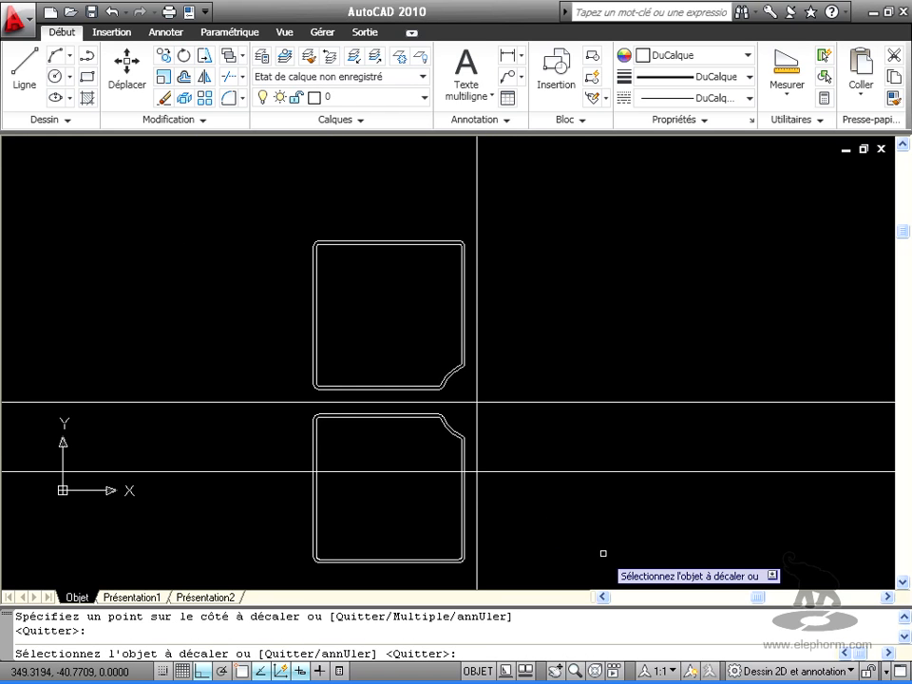
{"action": "key", "text": "Return"}
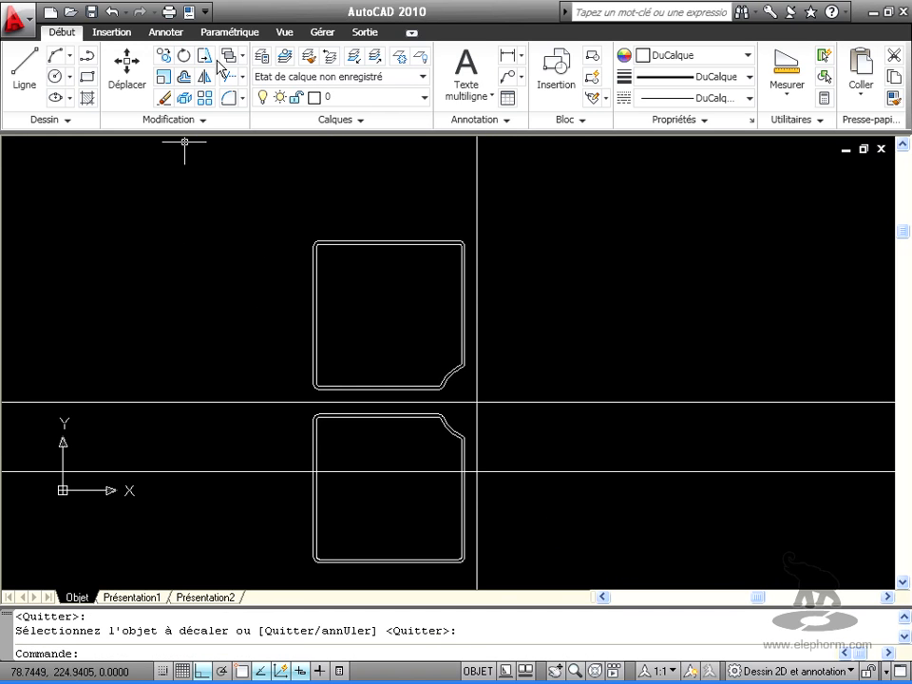
Trim the mirrored block's side lines and the vertical construction line below the new horizontal line
{"action": "left_click", "coordinate": [231, 76]}
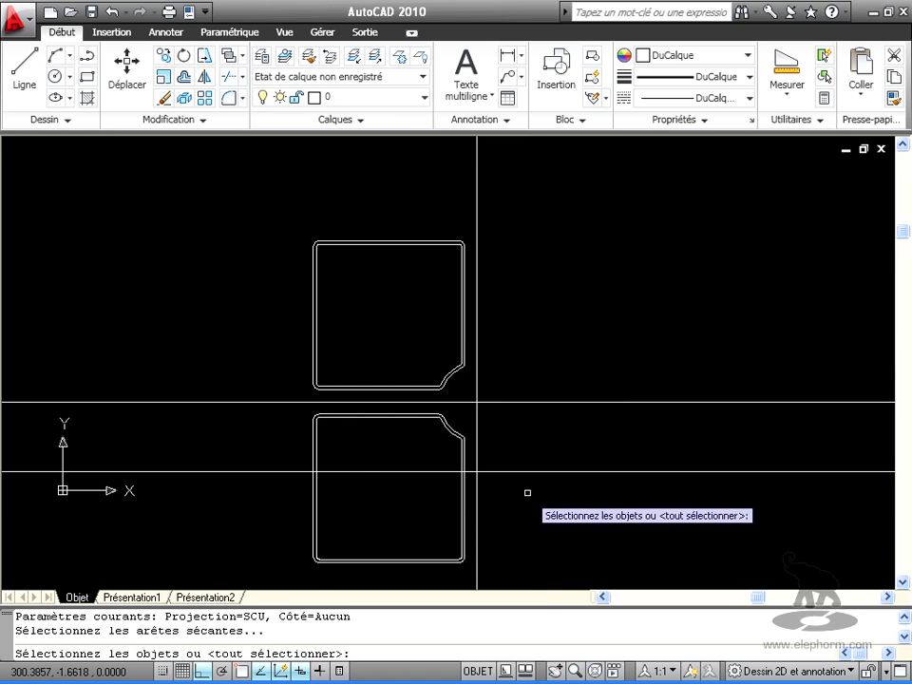
{"action": "key", "text": "Return"}
{"action": "left_click", "coordinate": [588, 567]}
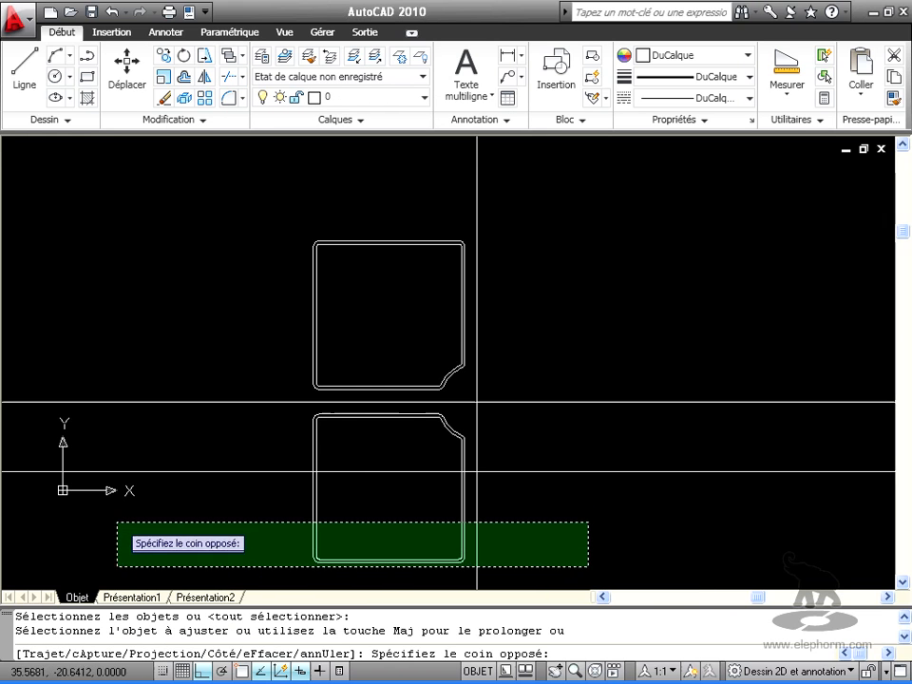
{"action": "left_click", "coordinate": [131, 488]}
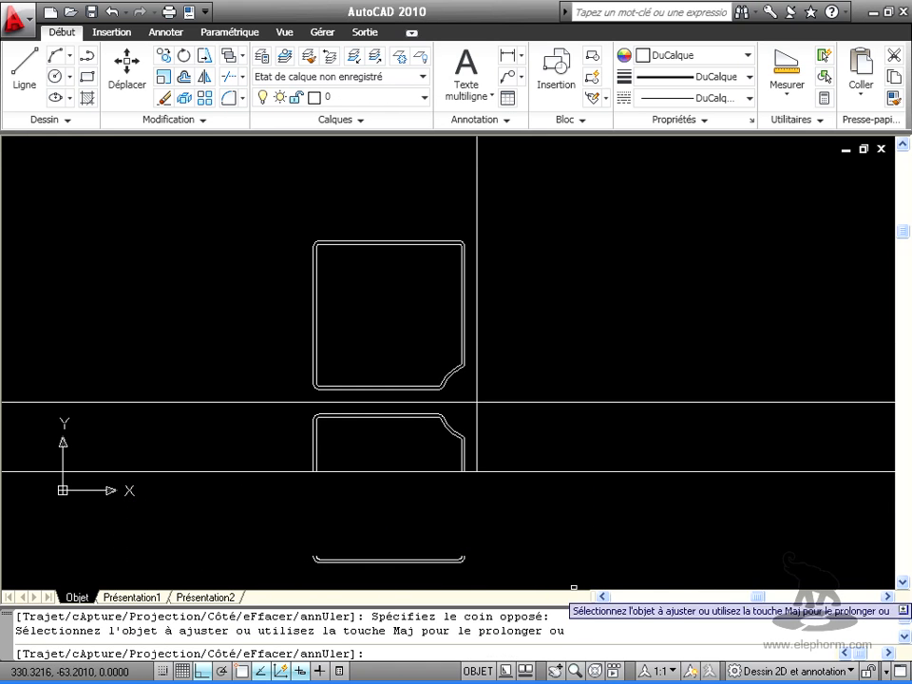
{"action": "key", "text": "Return"}
Delete the leftover bottom edges and corner arcs of the mirrored block
{"action": "left_click", "coordinate": [465, 567]}
{"action": "left_click", "coordinate": [195, 528]}
{"action": "key", "text": "Delete"}
{"action": "middle_click_drag", "start_coordinate": [398, 521], "coordinate": [651, 515]}
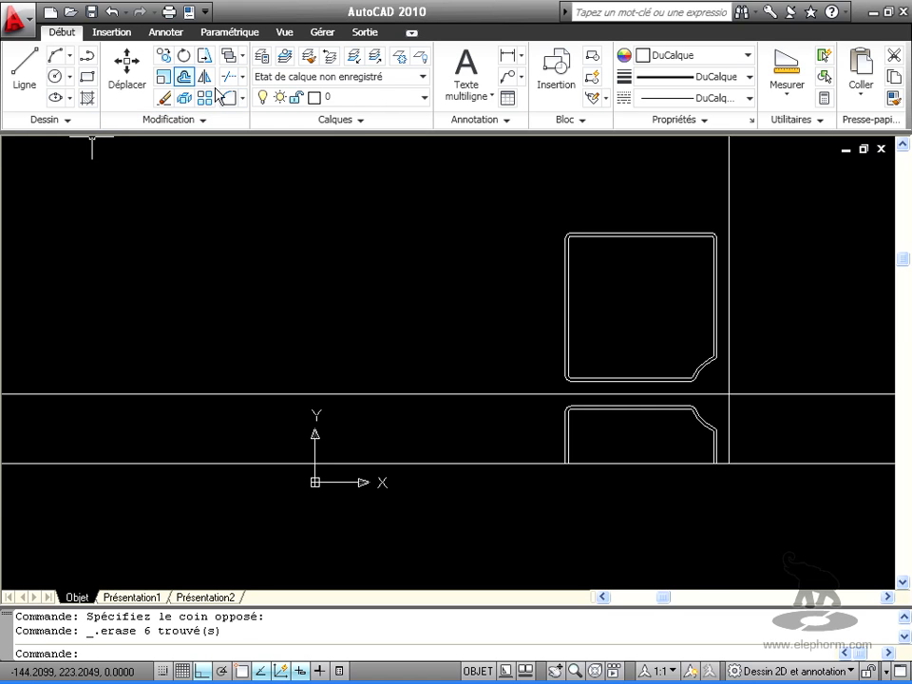
Stretch the lower block's left side and corner horizontally to the left, well past the UCS origin
{"action": "left_click", "coordinate": [205, 55]}
{"action": "left_click", "coordinate": [611, 488]}
{"action": "left_click", "coordinate": [527, 399]}
{"action": "key", "text": "Return"}
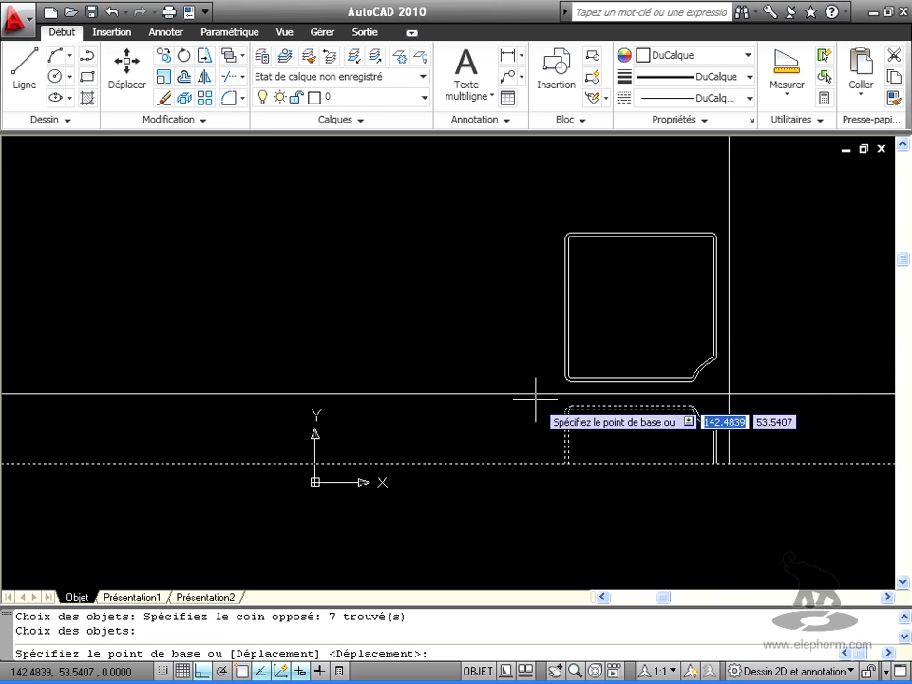
{"action": "left_click", "coordinate": [567, 463]}
{"action": "left_click", "coordinate": [83, 467]}
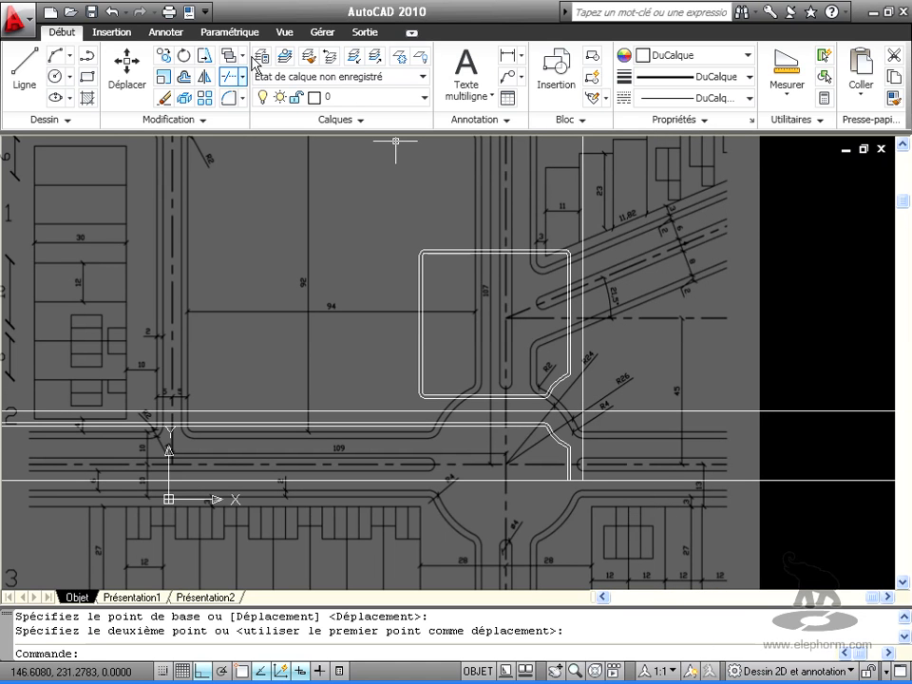
Offset the vertical construction line 109 to the left
{"action": "left_click", "coordinate": [184, 78]}
{"action": "type", "text": "109"}
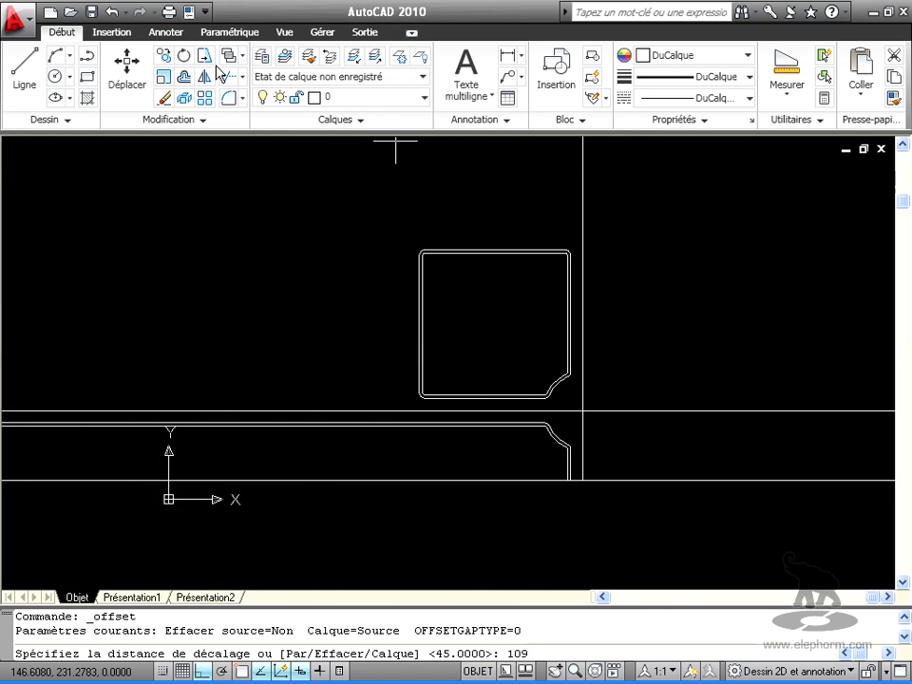
{"action": "key", "text": "Return"}
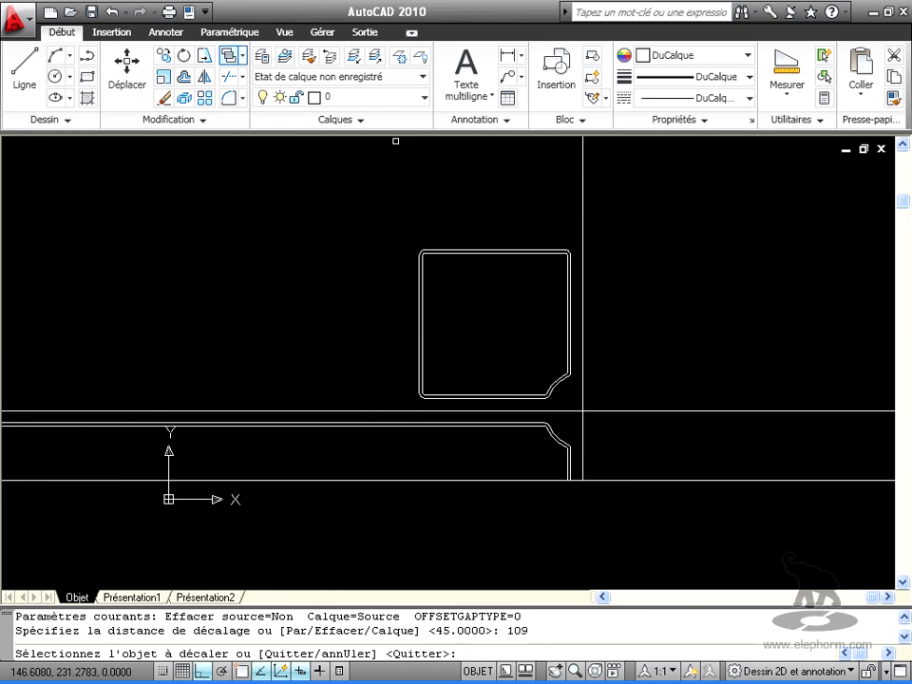
{"action": "left_click", "coordinate": [583, 169]}
{"action": "left_click", "coordinate": [333, 172]}
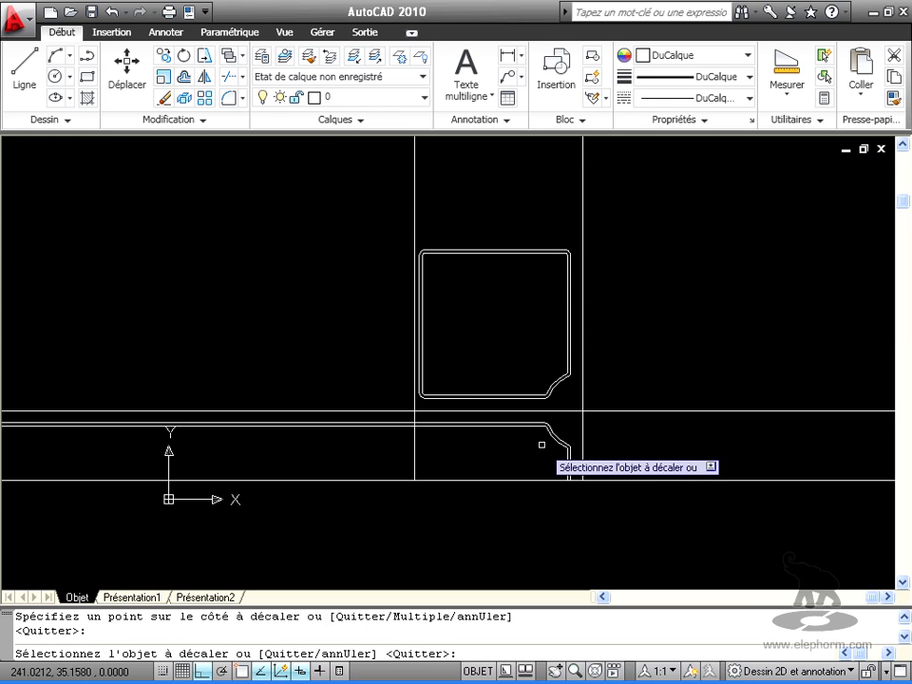
Mirror the upper double block outline across the new vertical construction line, keeping the source objects
{"action": "left_click", "coordinate": [205, 78]}
{"action": "left_click", "coordinate": [344, 184]}
{"action": "left_click", "coordinate": [631, 405]}
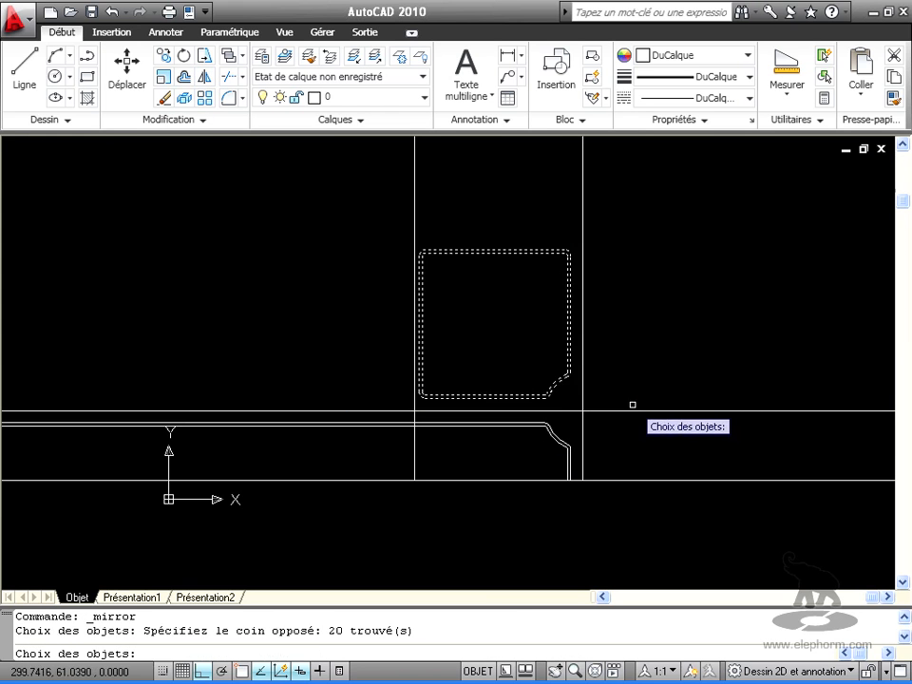
{"action": "key", "text": "Return"}
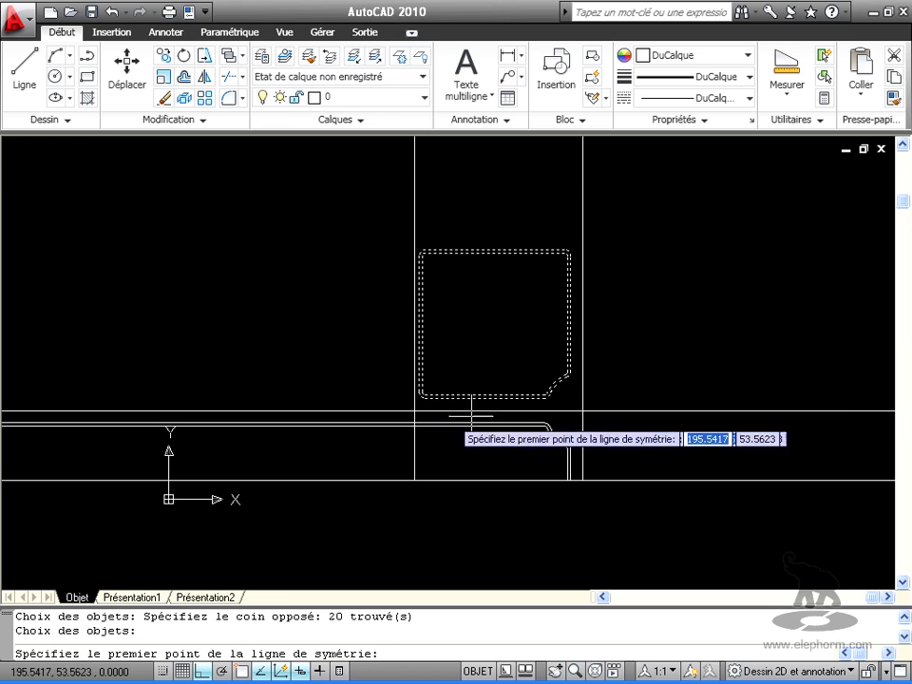
{"action": "key", "text": "F3"}
{"action": "left_click", "coordinate": [414, 410]}
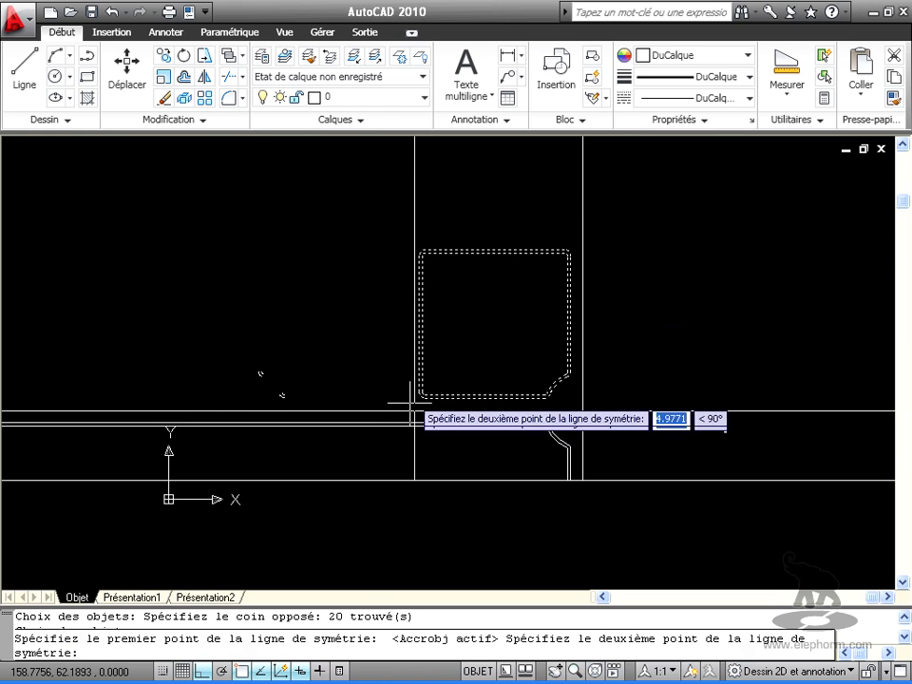
{"action": "middle_click_drag", "start_coordinate": [411, 141], "coordinate": [411, 227]}
{"action": "key", "text": "F3"}
{"action": "left_click", "coordinate": [418, 165]}
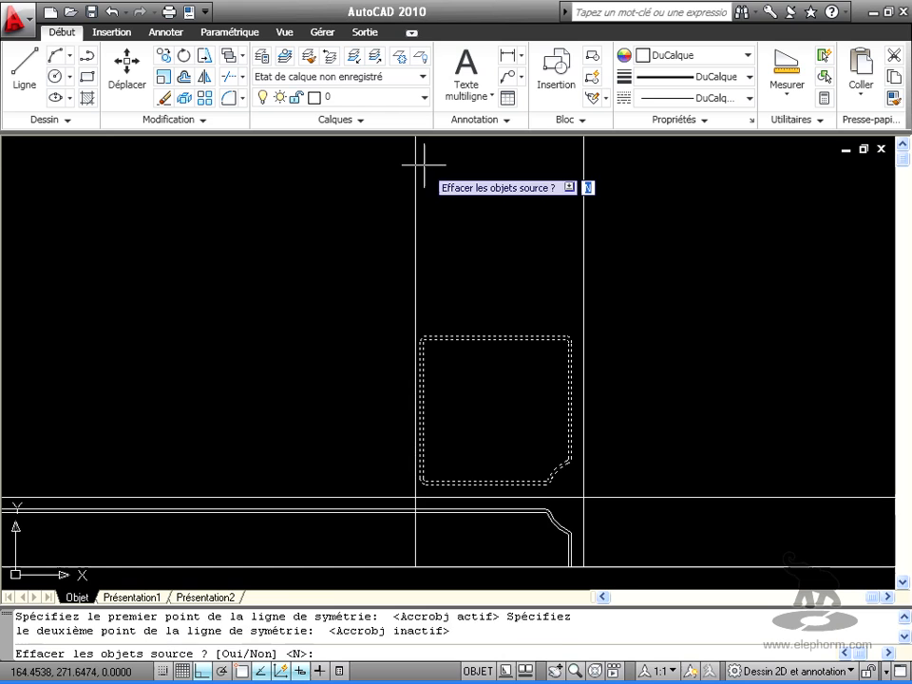
{"action": "key", "text": "Return"}
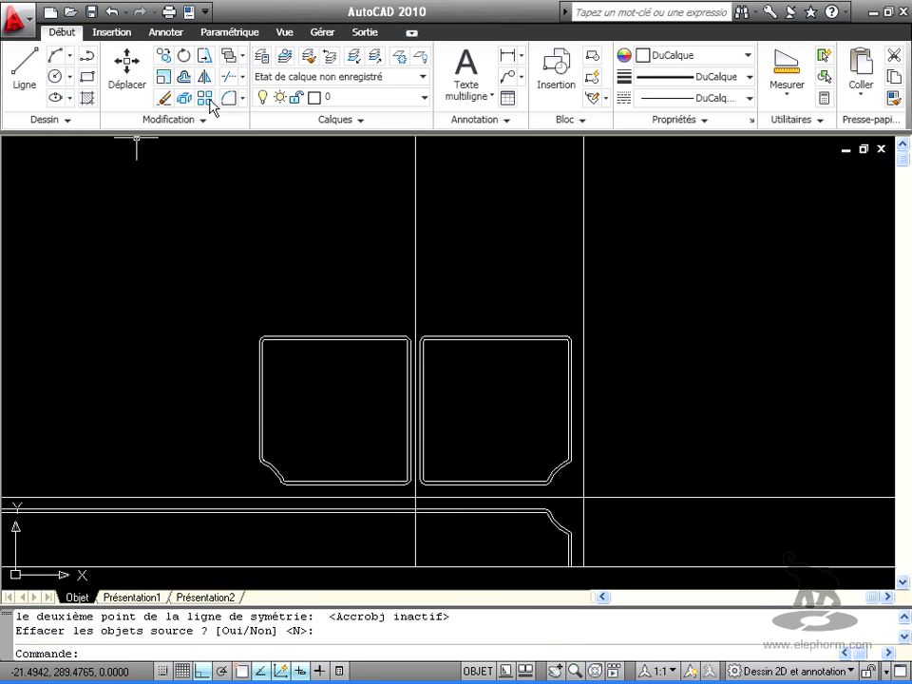
{"action": "left_click", "coordinate": [188, 281]}
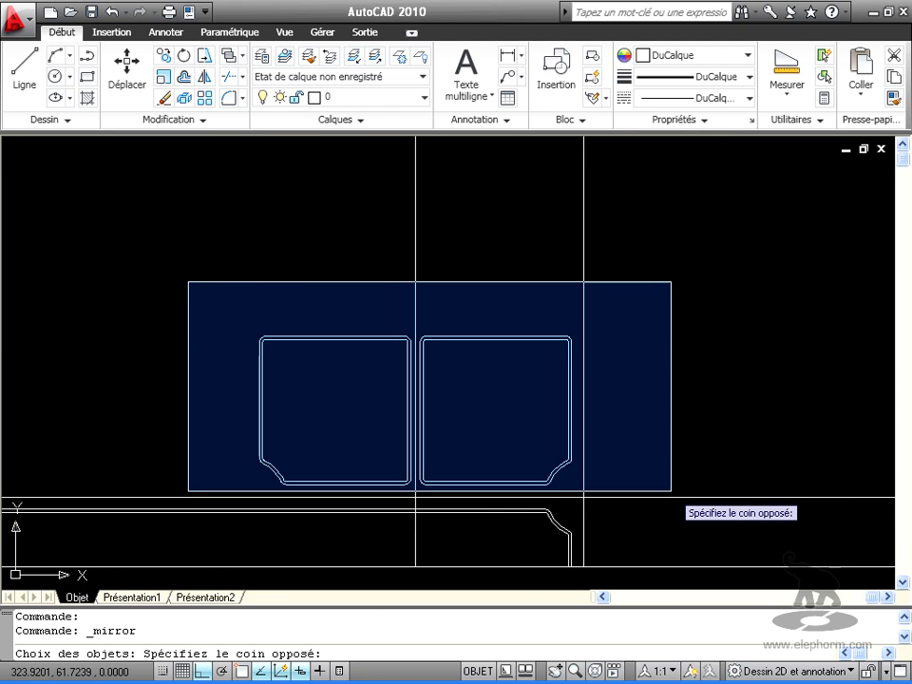
{"action": "left_click", "coordinate": [670, 492]}
{"action": "key", "text": "Return"}
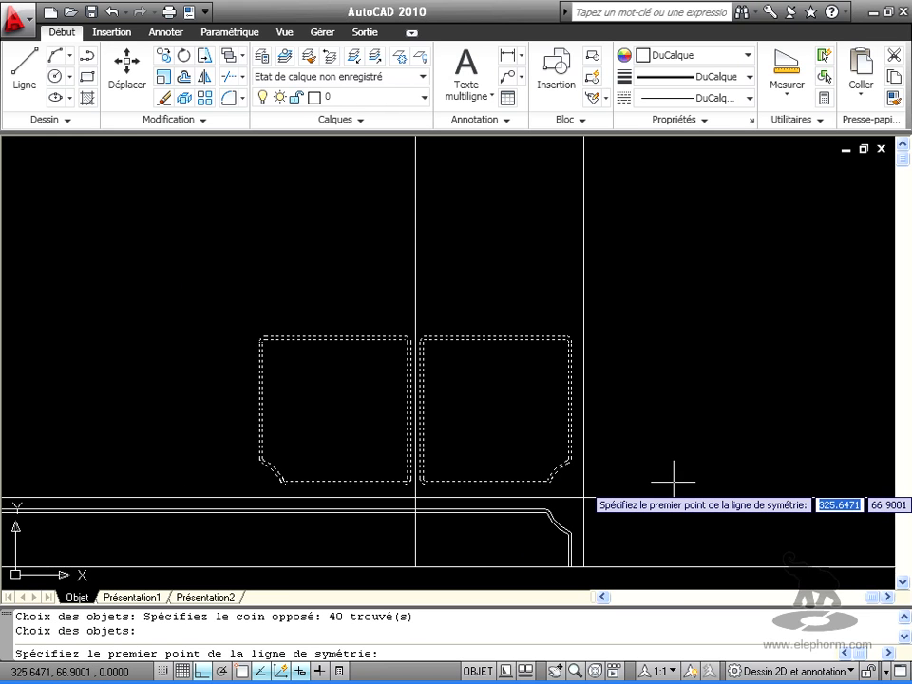
{"action": "key", "text": "Escape"}
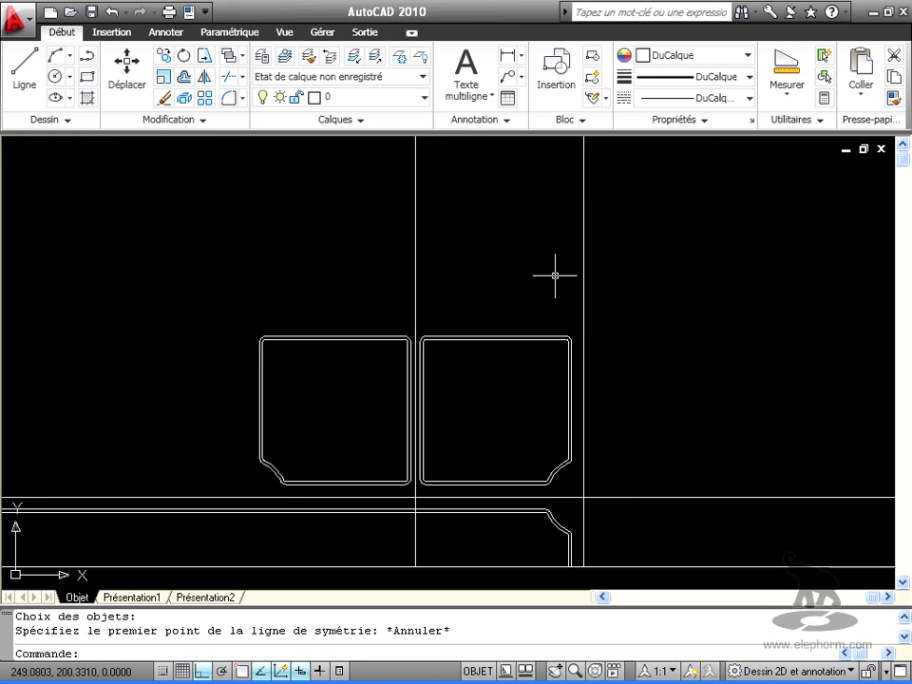
Offset the horizontal construction line between the upper and lower blocks 107 upward
{"action": "left_click", "coordinate": [184, 77]}
{"action": "type", "text": "107"}
{"action": "key", "text": "Return"}
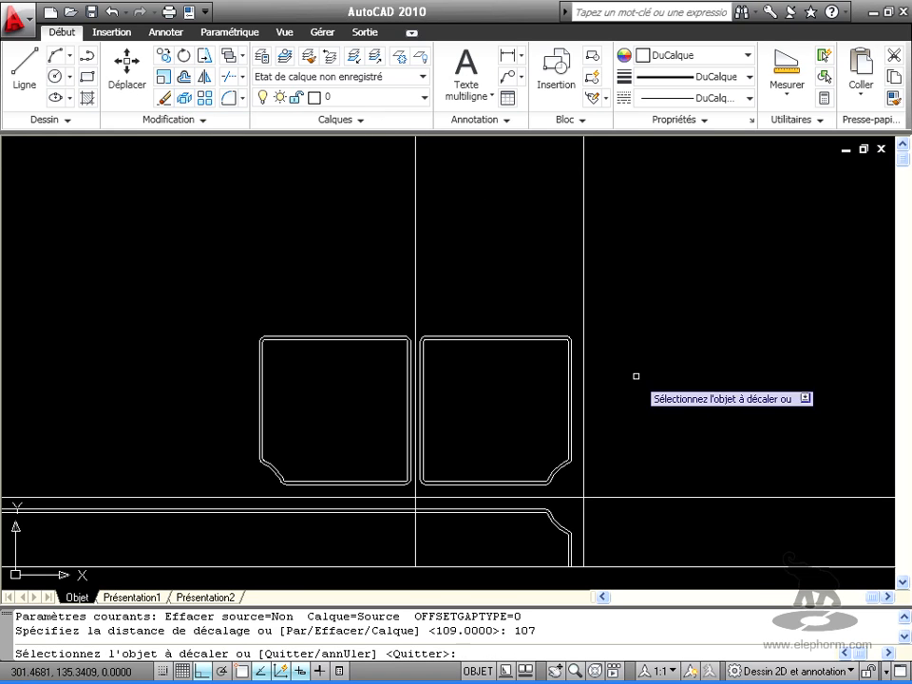
{"action": "left_click", "coordinate": [613, 495]}
{"action": "left_click", "coordinate": [613, 312]}
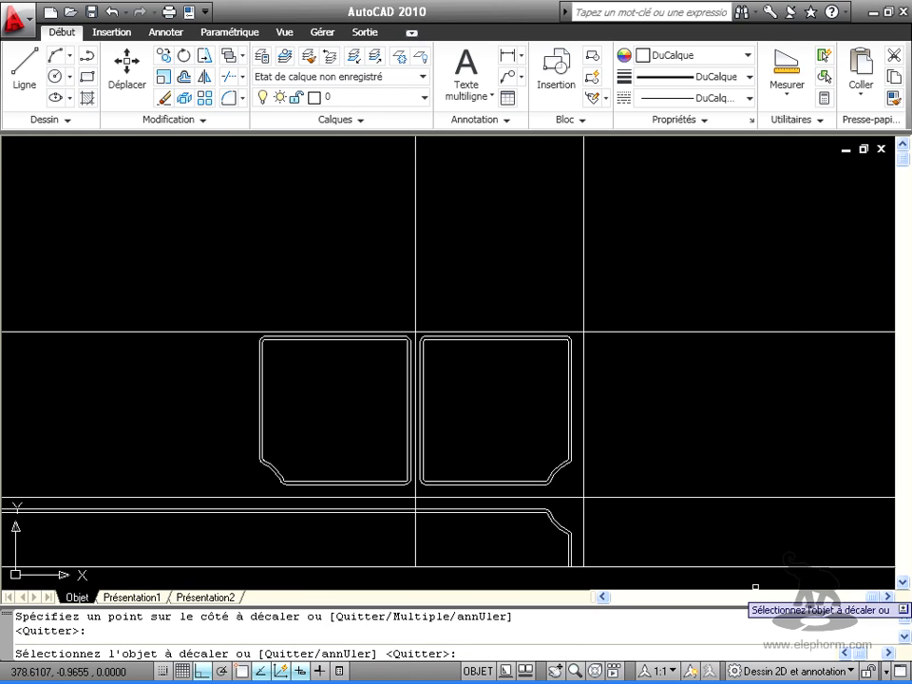
Try to mirror both upper blocks about the new horizontal line and check the command history
{"action": "left_click", "coordinate": [202, 78]}
{"action": "left_click", "coordinate": [228, 282]}
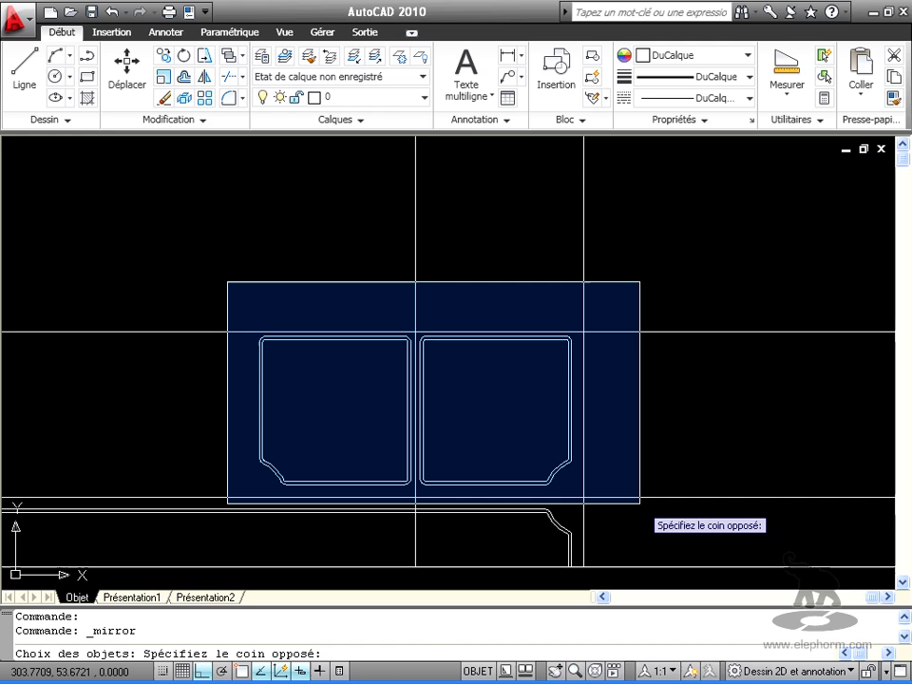
{"action": "left_click", "coordinate": [640, 503]}
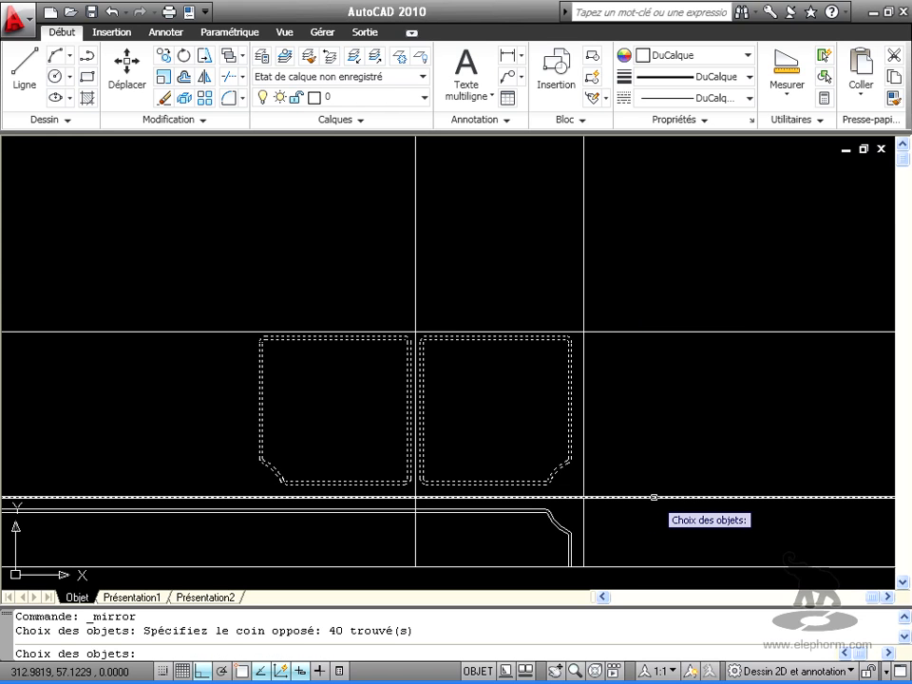
{"action": "key", "text": "Return"}
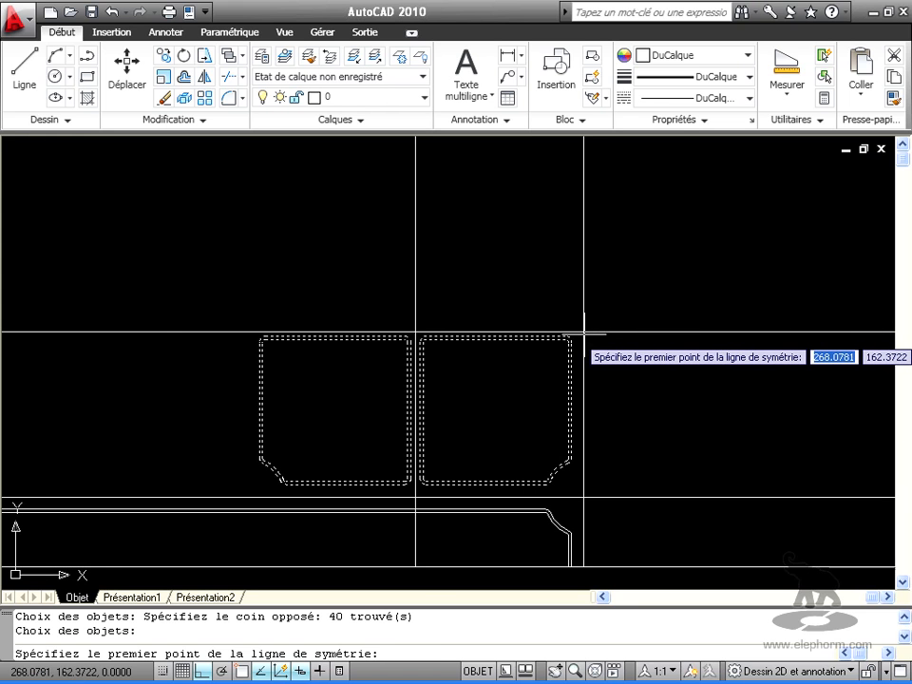
{"action": "key", "text": "F3"}
{"action": "left_click", "coordinate": [583, 332]}
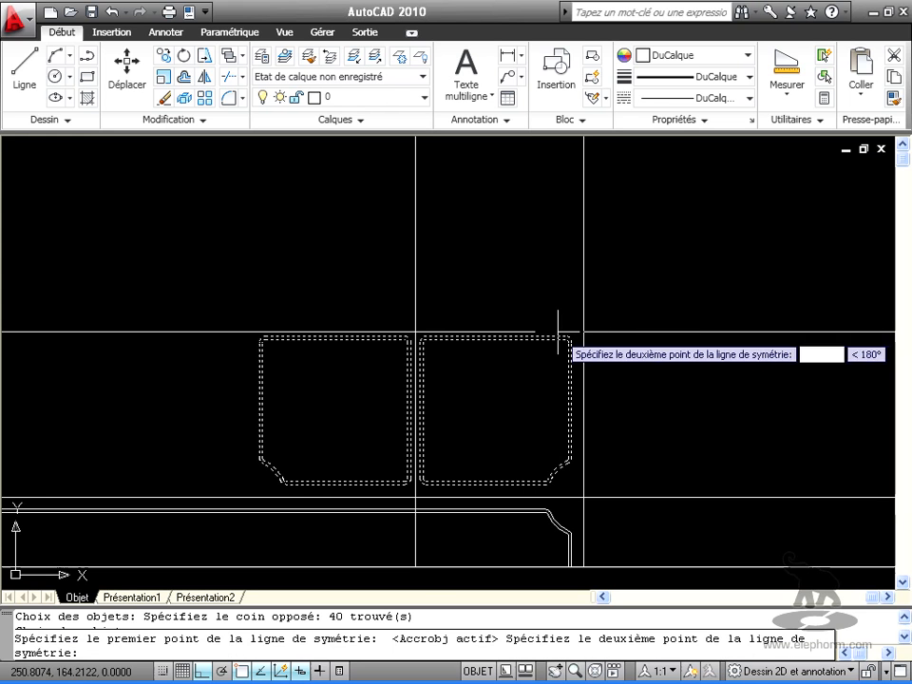
{"action": "left_click", "coordinate": [75, 326]}
{"action": "key", "text": "Return"}
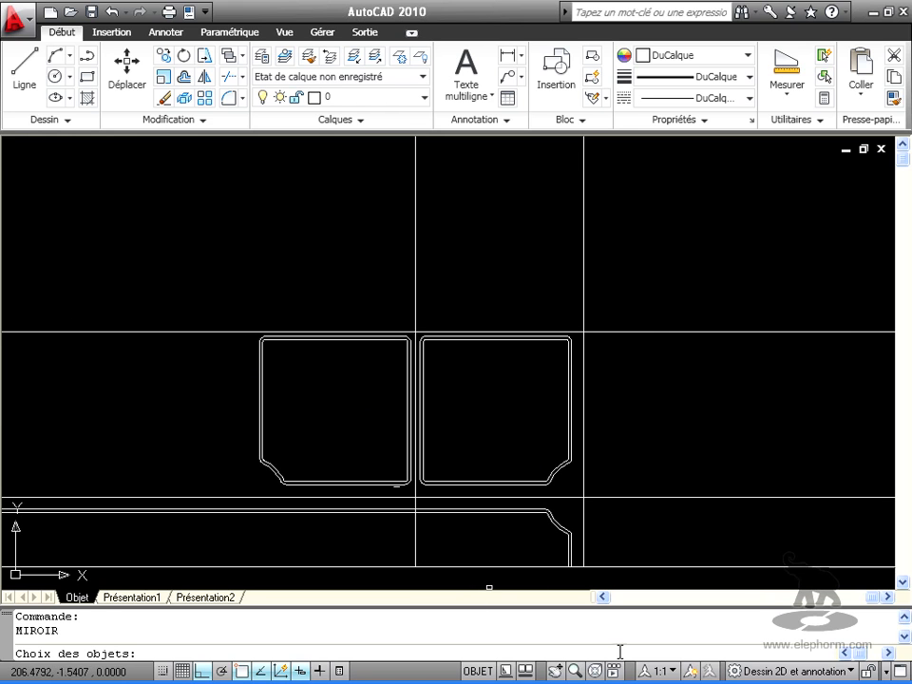
{"action": "left_click", "coordinate": [904, 618]}
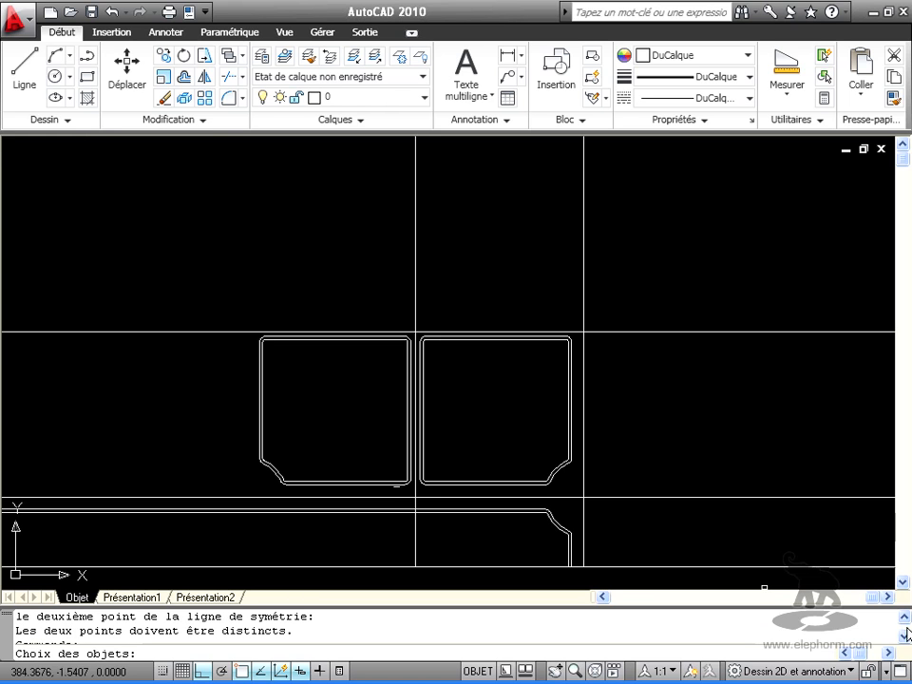
{"action": "left_click", "coordinate": [904, 638]}
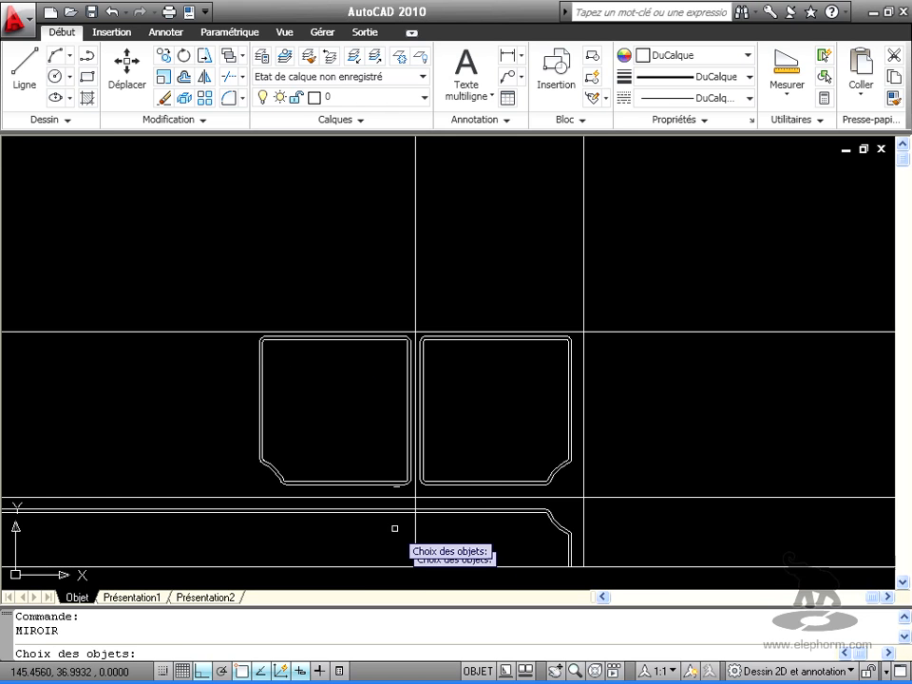
Mirror both upper block outlines upward across the new horizontal construction line, keeping the source objects
{"action": "left_click", "coordinate": [190, 301]}
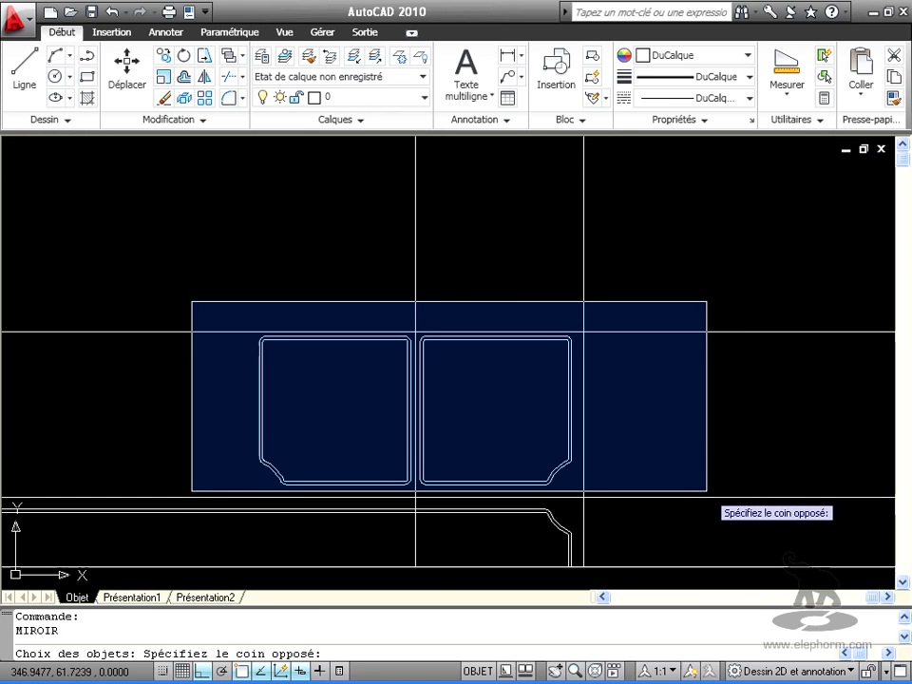
{"action": "left_click", "coordinate": [705, 489]}
{"action": "key", "text": "Return"}
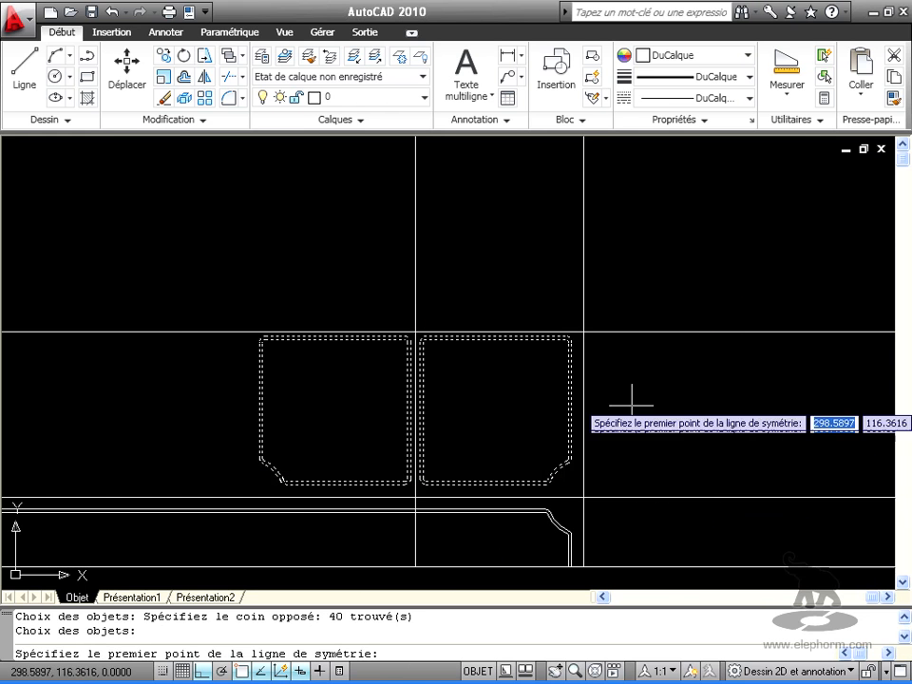
{"action": "left_click", "coordinate": [584, 331]}
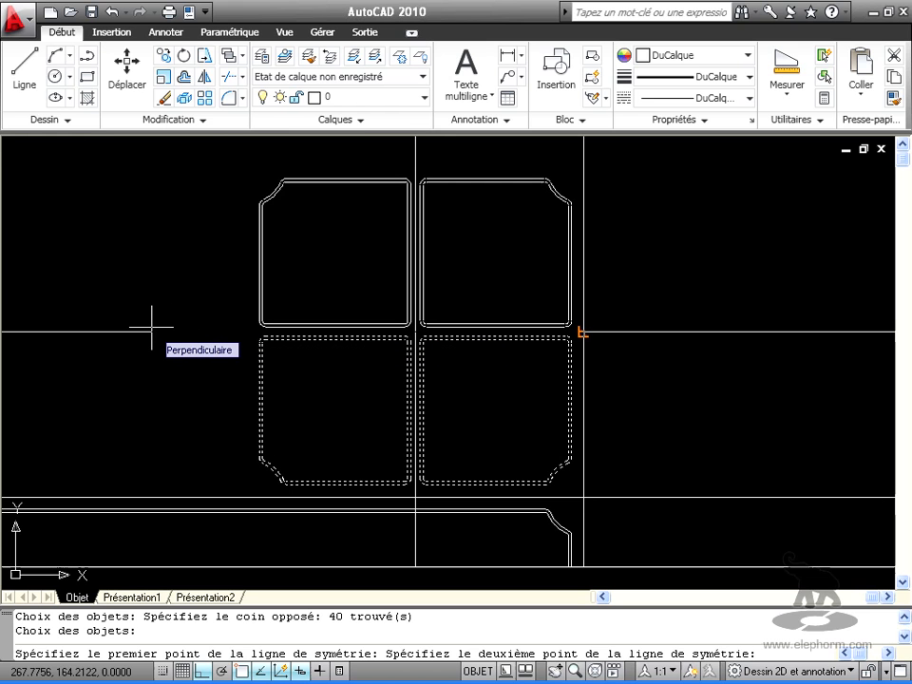
{"action": "scroll", "coordinate": [417, 328], "scroll_direction": "up", "scroll_amount": 5}
{"action": "left_click", "coordinate": [421, 327]}
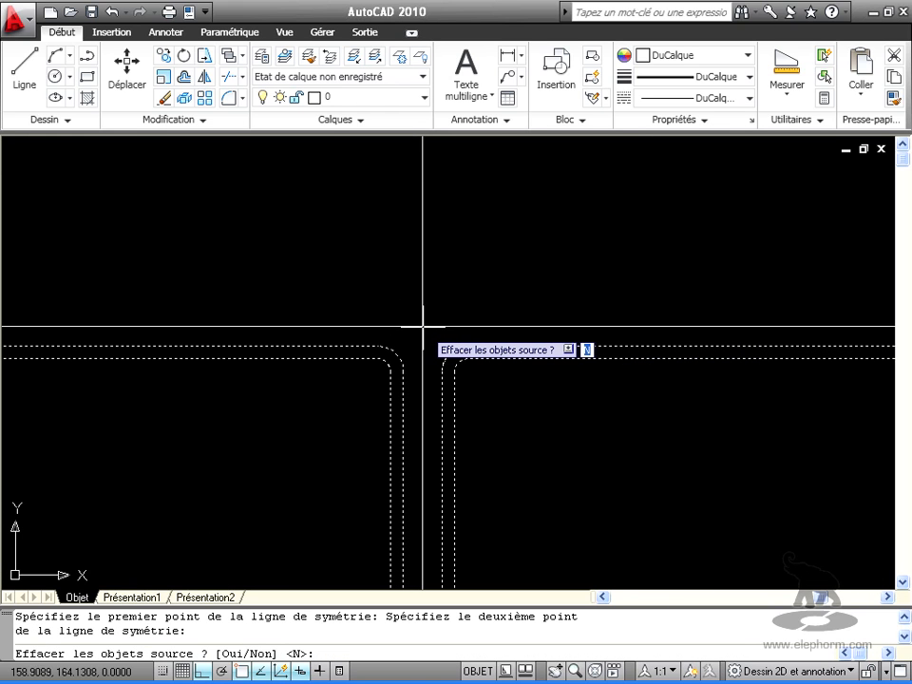
{"action": "key", "text": "Return"}
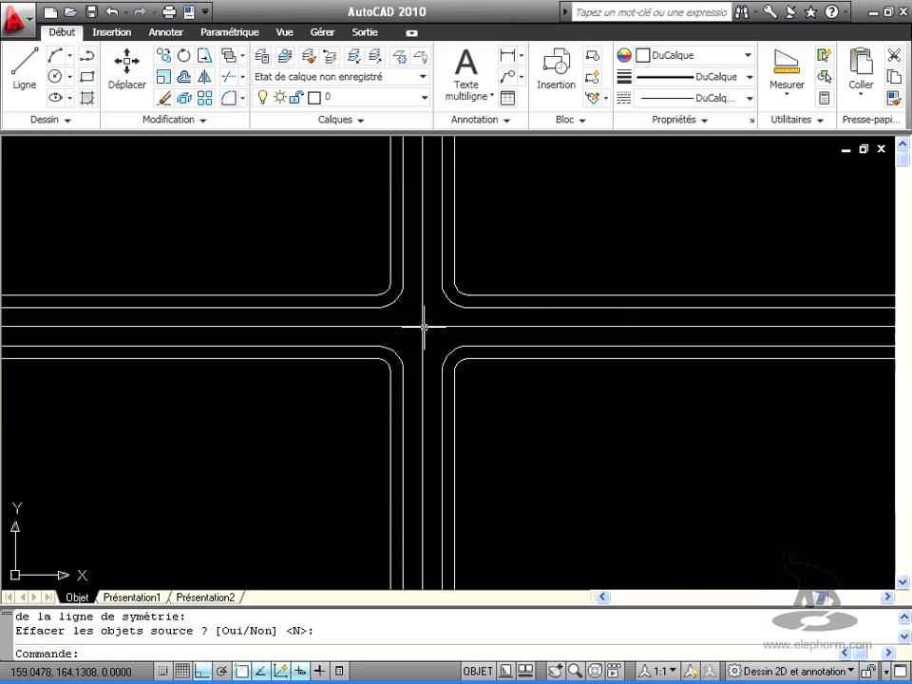
Offset the vertical construction line between the four blocks 50 to the left
{"action": "scroll", "coordinate": [678, 411], "scroll_direction": "down", "scroll_amount": 5}
{"action": "mouse_move", "coordinate": [693, 424]}
{"action": "middle_mouse_down"}
{"action": "mouse_move", "coordinate": [424, 338]}
{"action": "mouse_move", "coordinate": [484, 404]}
{"action": "mouse_move", "coordinate": [467, 389]}
{"action": "middle_mouse_up"}
{"action": "scroll", "coordinate": [423, 338], "scroll_direction": "up", "scroll_amount": 2}
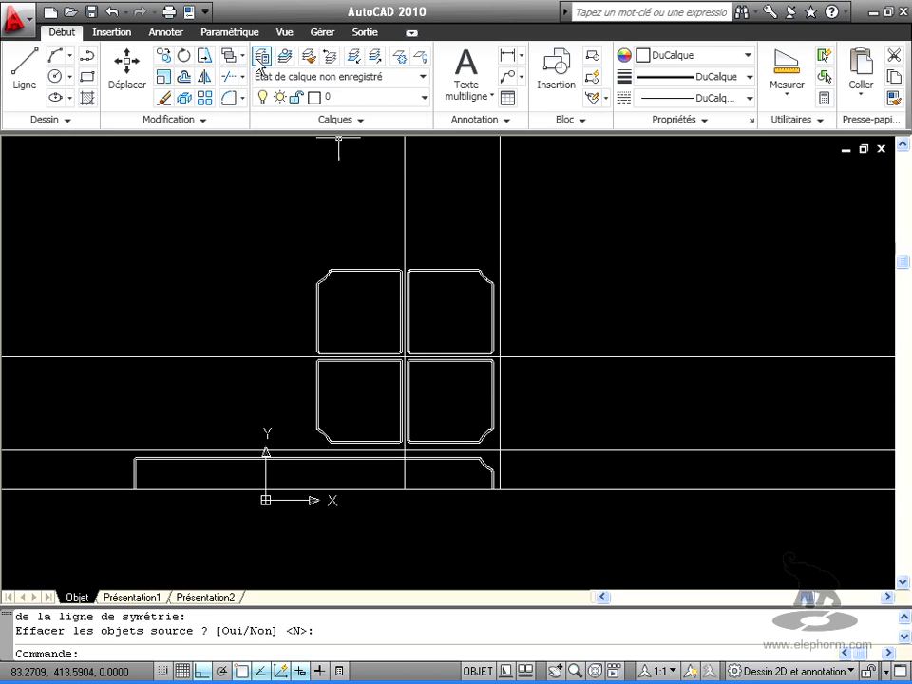
{"action": "left_click", "coordinate": [187, 80]}
{"action": "type", "text": "50"}
{"action": "key", "text": "Return"}
{"action": "left_click", "coordinate": [406, 205]}
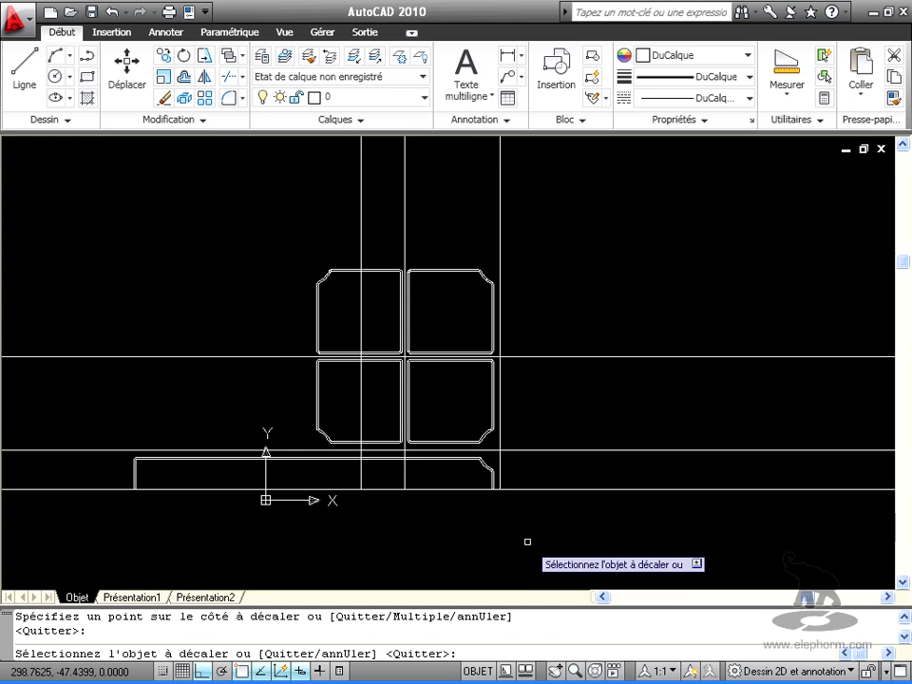
{"action": "key", "text": "Return"}
Offset the horizontal construction line between the four blocks 30 upward
{"action": "key", "text": "Return"}
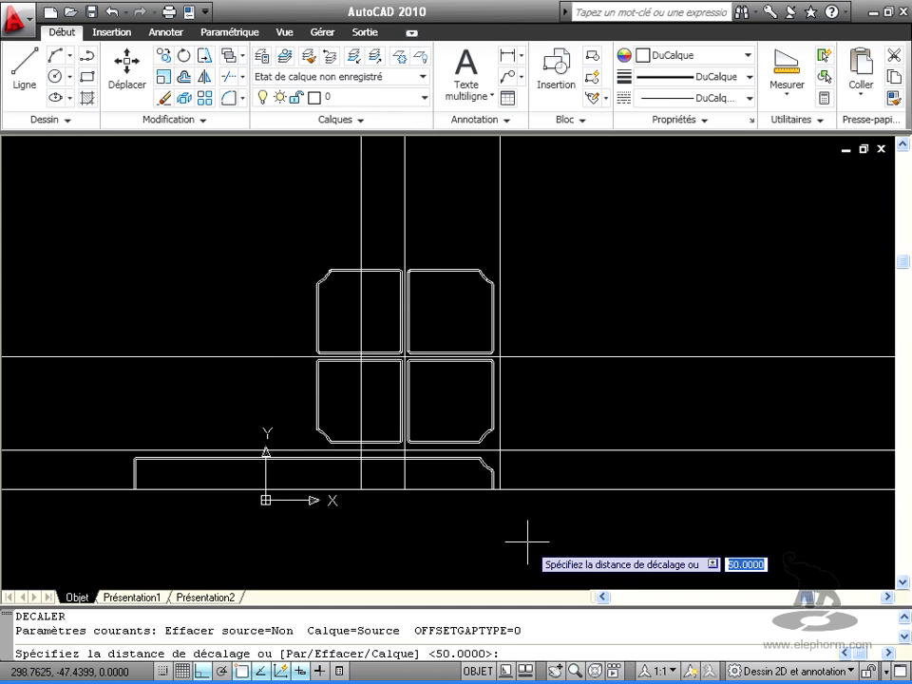
{"action": "type", "text": "30"}
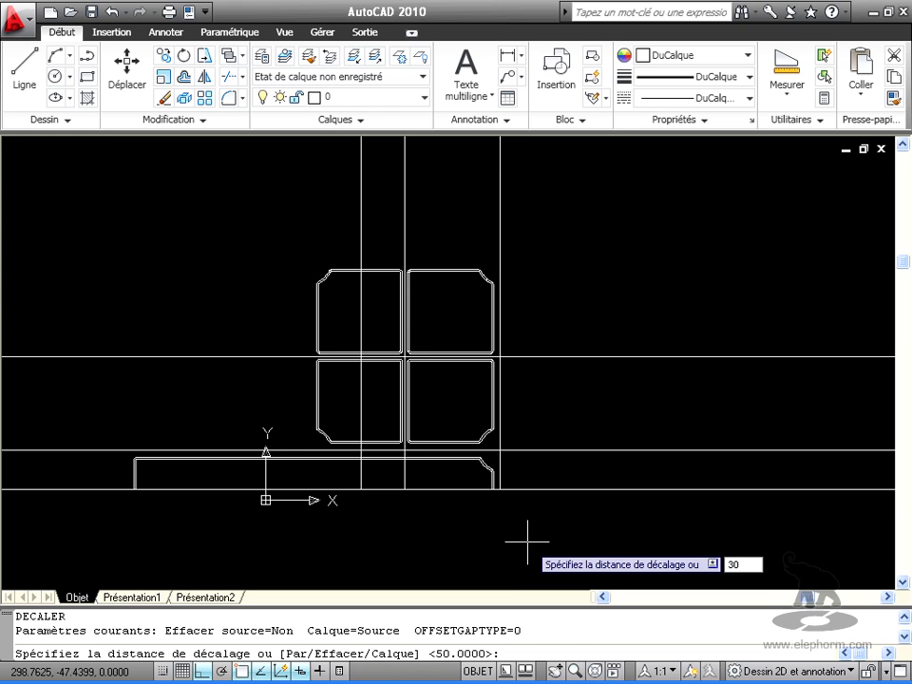
{"action": "key", "text": "Return"}
{"action": "left_click", "coordinate": [552, 357]}
{"action": "left_click", "coordinate": [540, 287]}
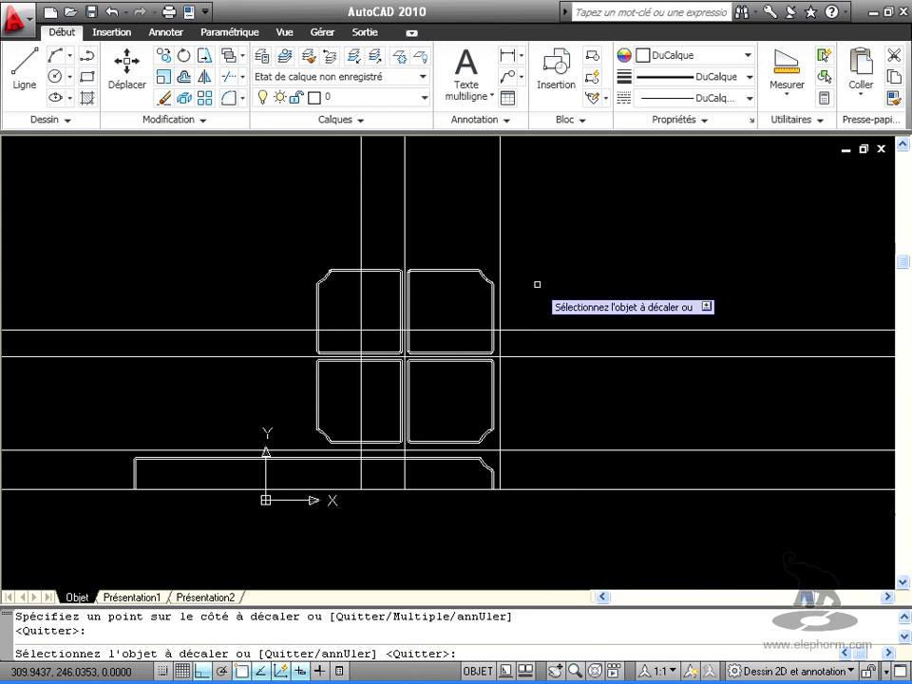